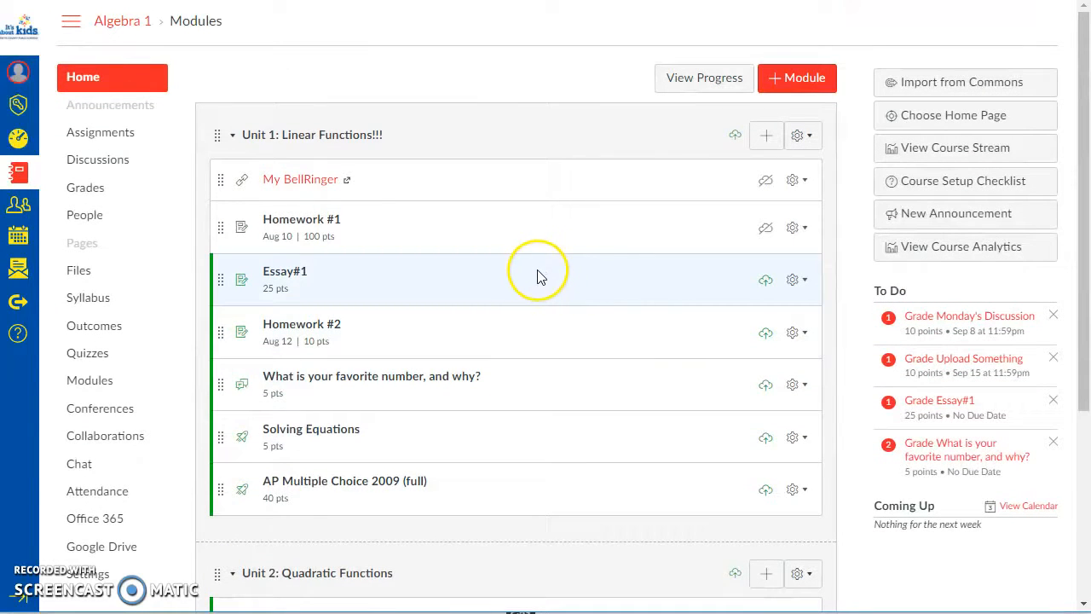
- Look over the items in the Unit 1 and Unit 2 modules, collapsing and re-expanding Unit 1 along the way
scroll(537, 276, "down", 1)
scroll(538, 275, "up", 1)
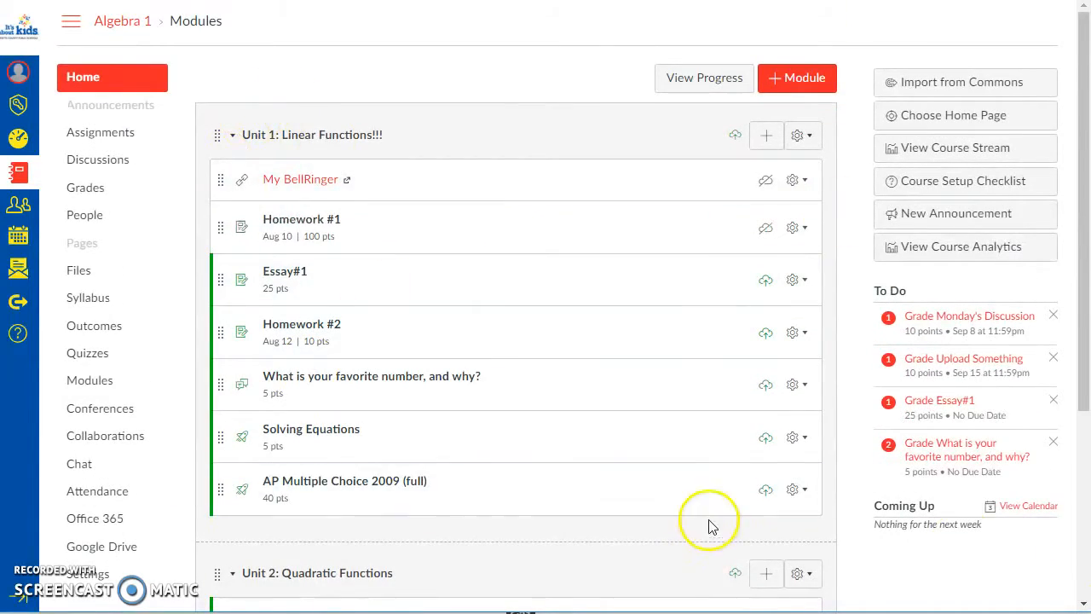
scroll(708, 452, "down", 3)
scroll(554, 341, "up", 3)
left_click_drag(242, 140, 268, 141)
left_click(268, 143)
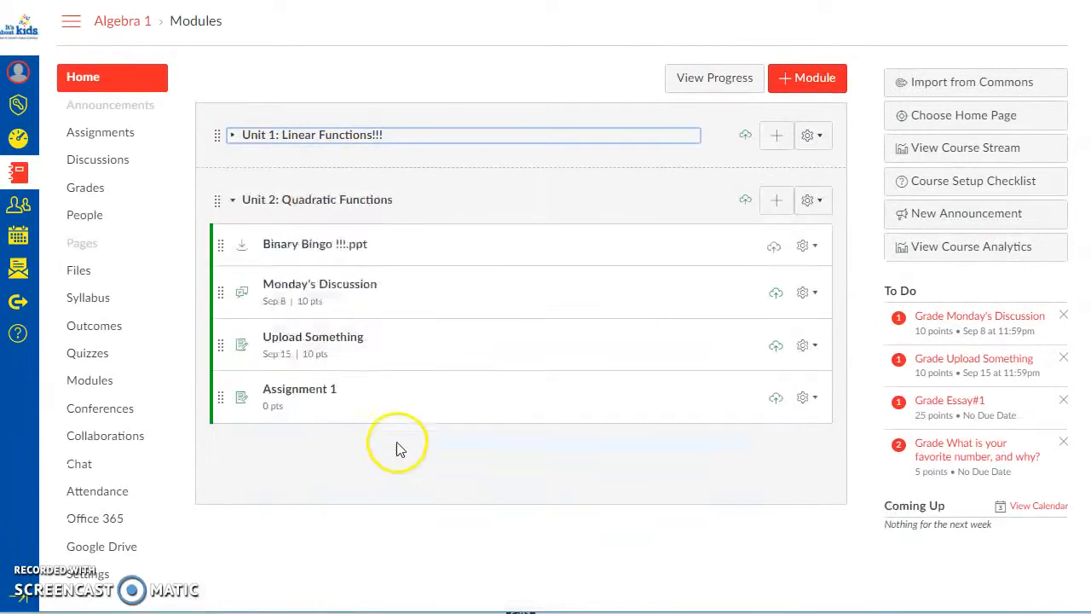
left_click(233, 203)
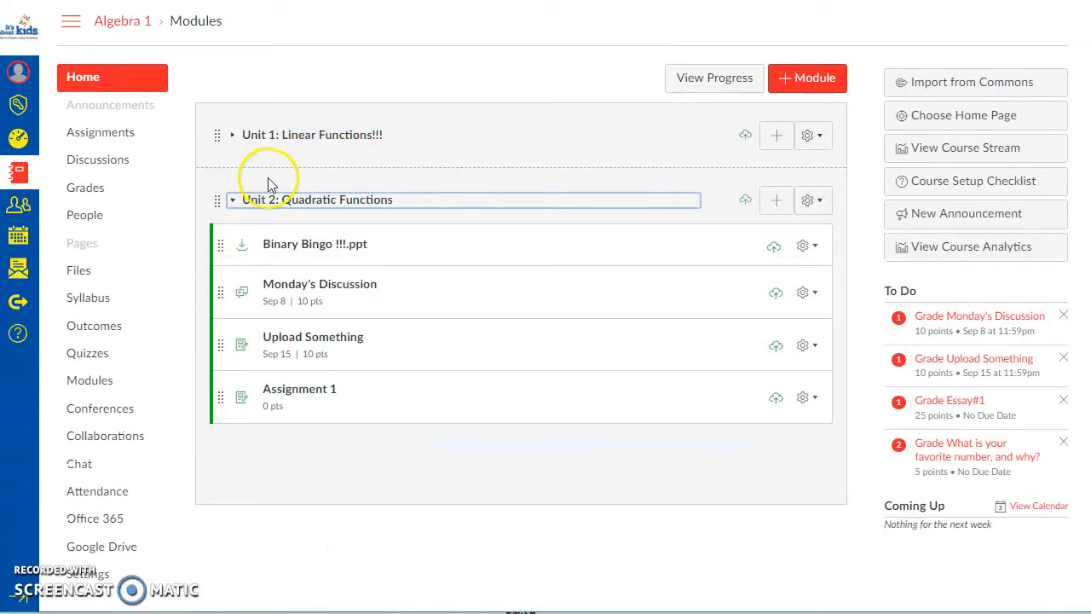
left_click(234, 136)
scroll(477, 298, "down", 4)
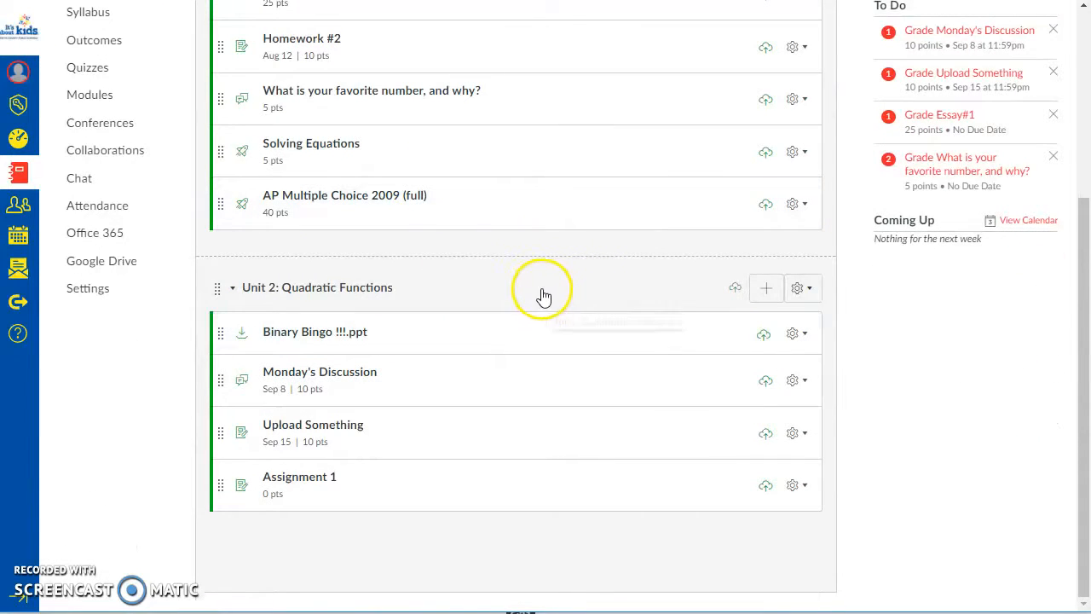
scroll(378, 139, "up", 3)
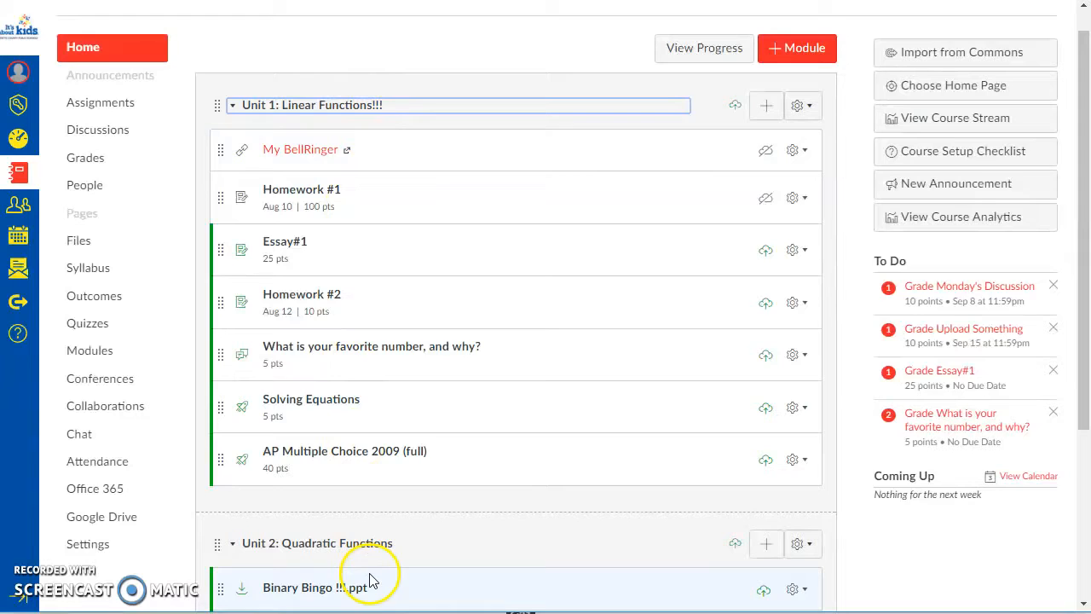
scroll(368, 558, "down", 2)
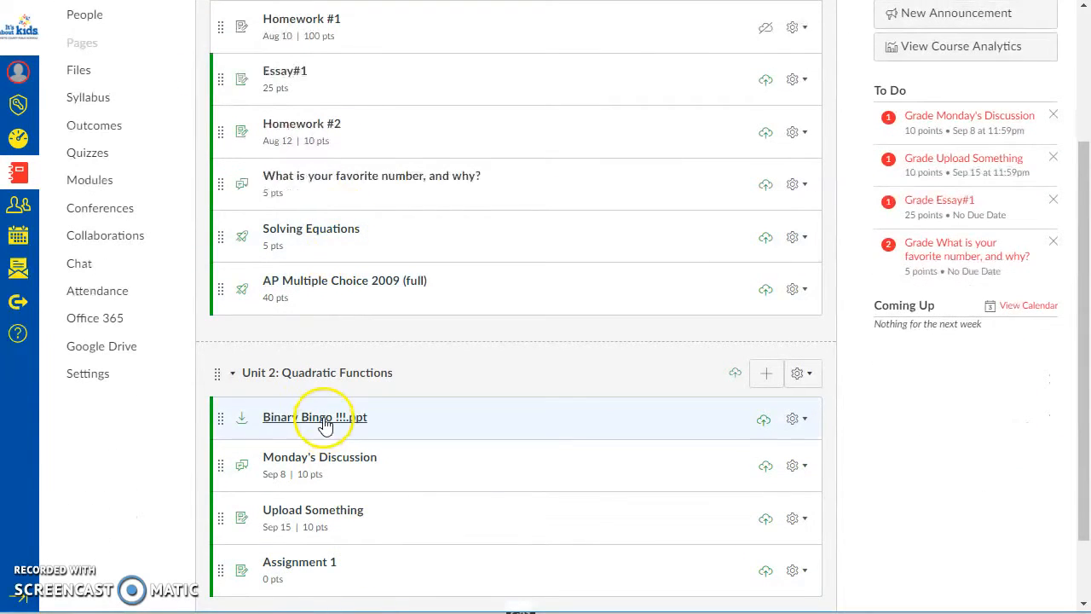
scroll(327, 433, "down", 1)
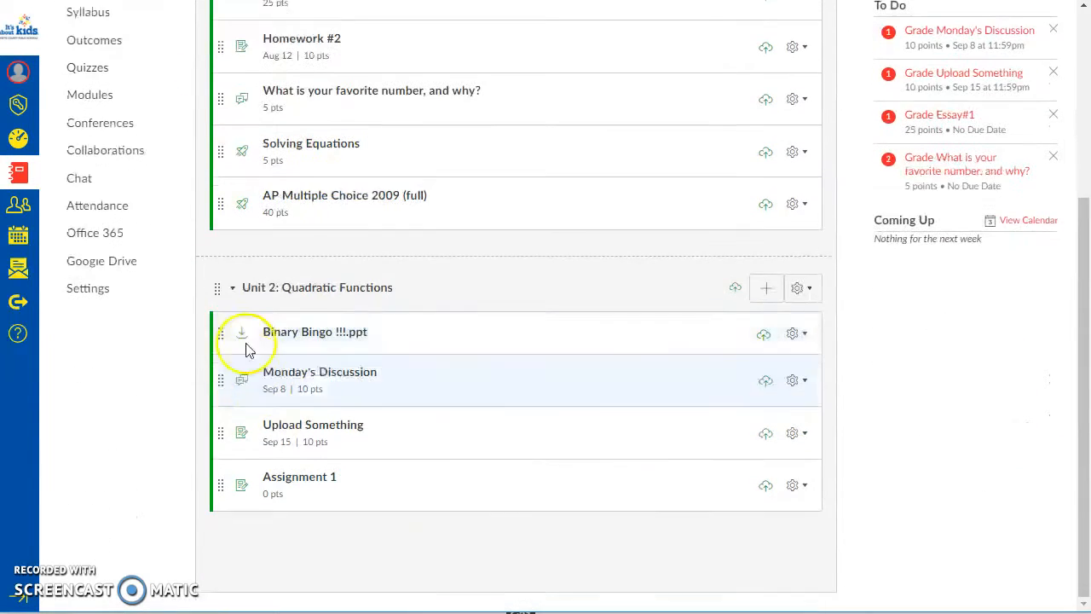
- Add a new quiz named MyFirstQuiz to the Unit 2: Quadratic Functions module
left_click(769, 294)
left_click(355, 189)
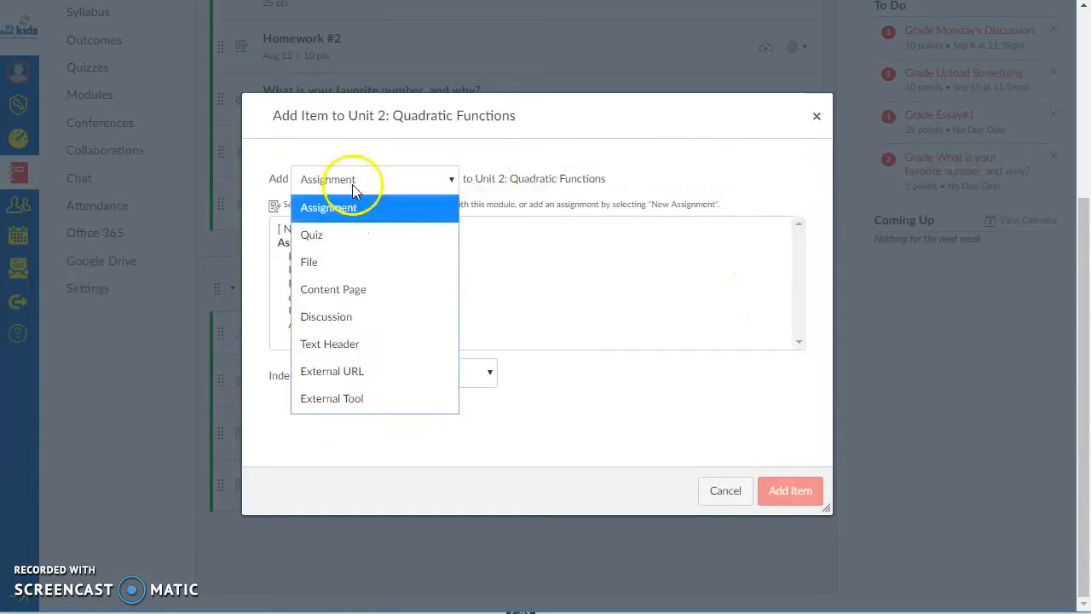
left_click(343, 234)
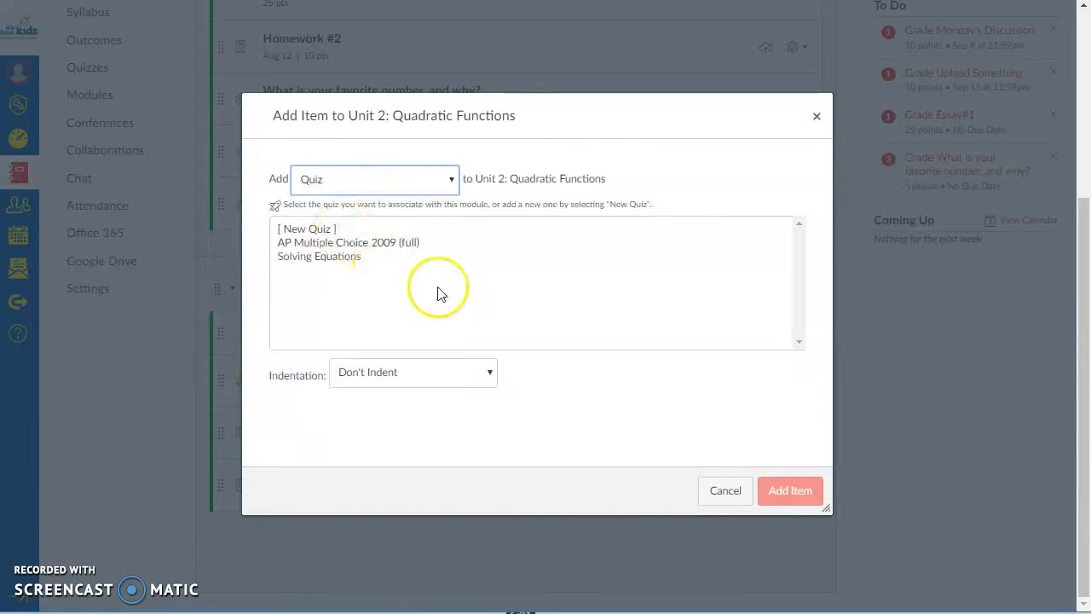
left_click(357, 189)
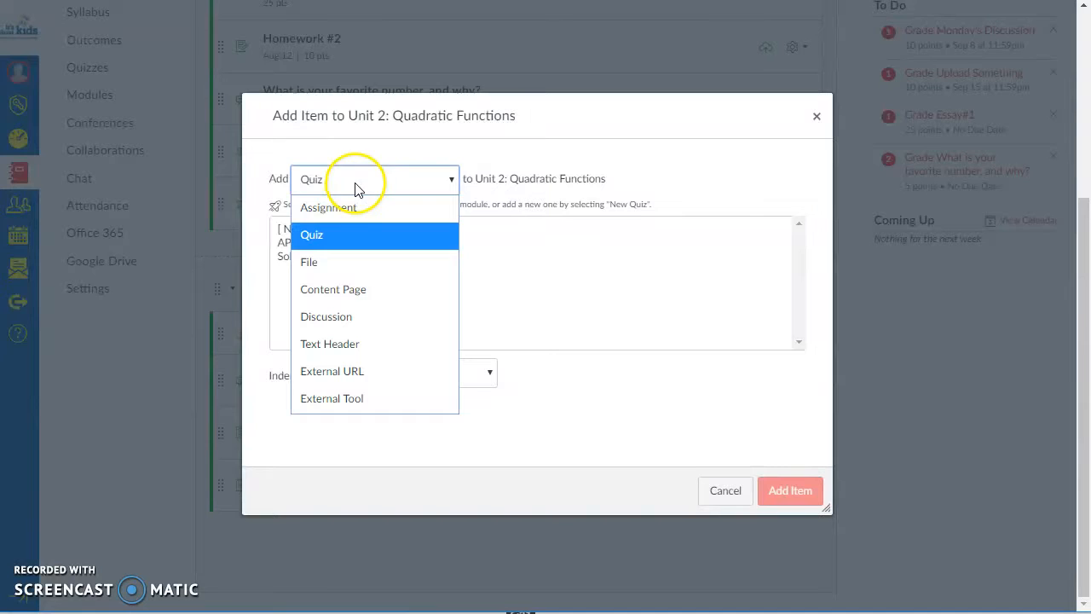
left_click(324, 243)
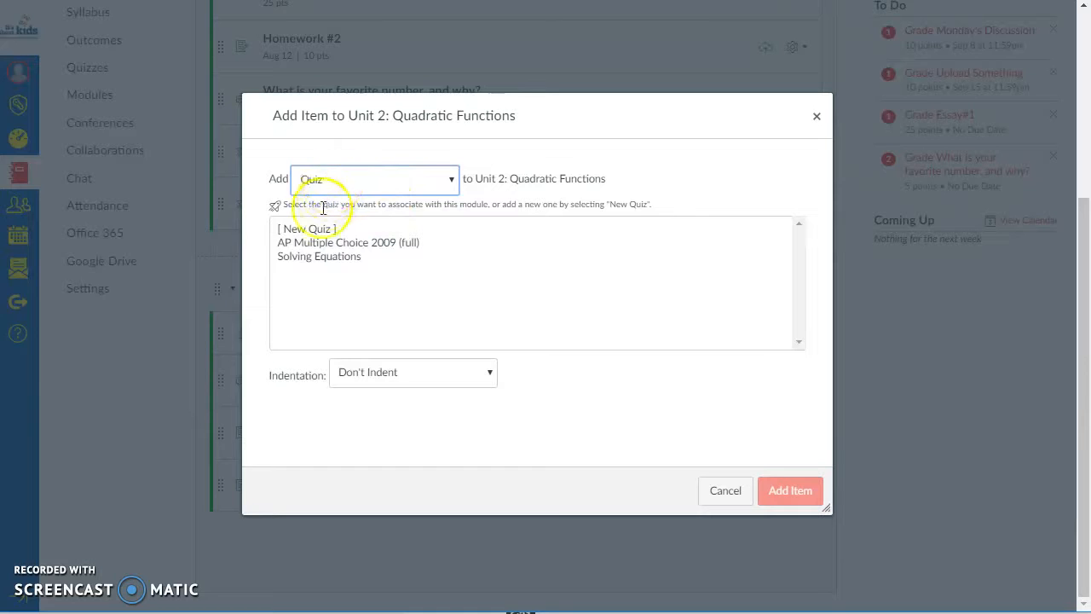
left_click(300, 231)
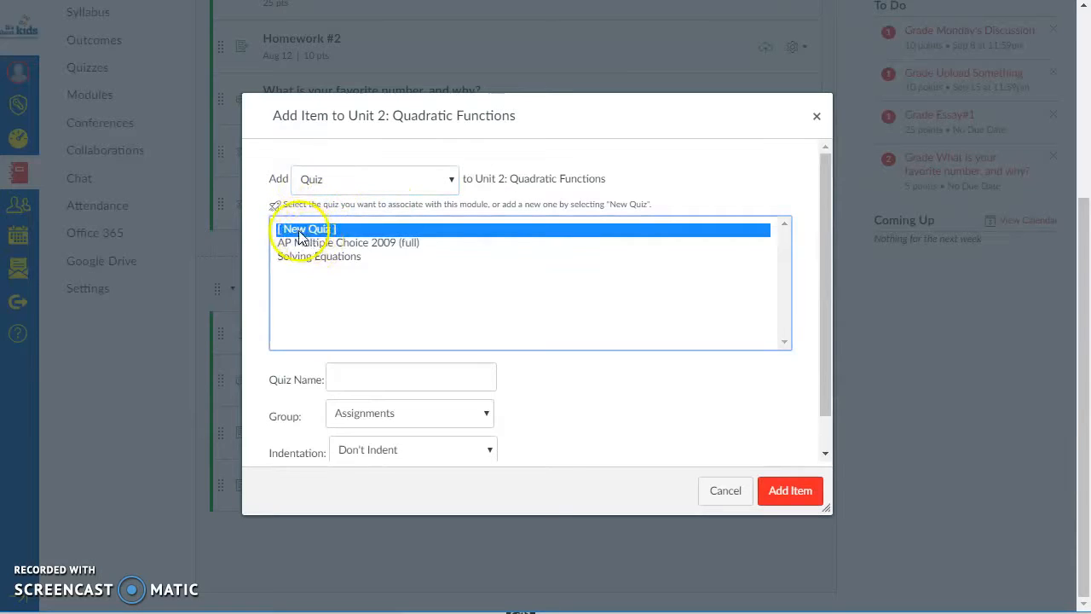
left_click(350, 381)
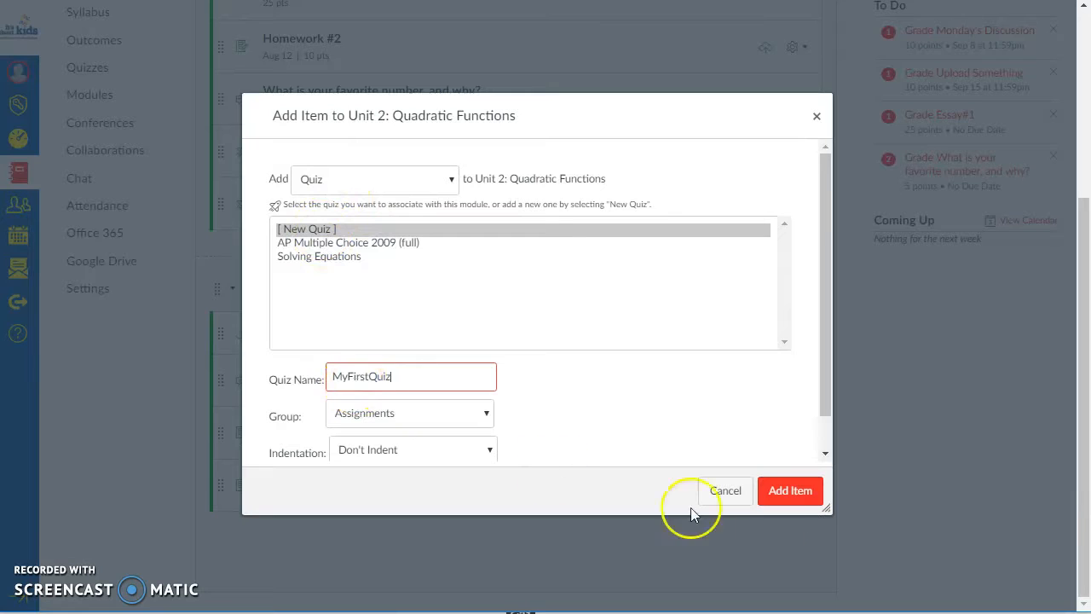
left_click(799, 496)
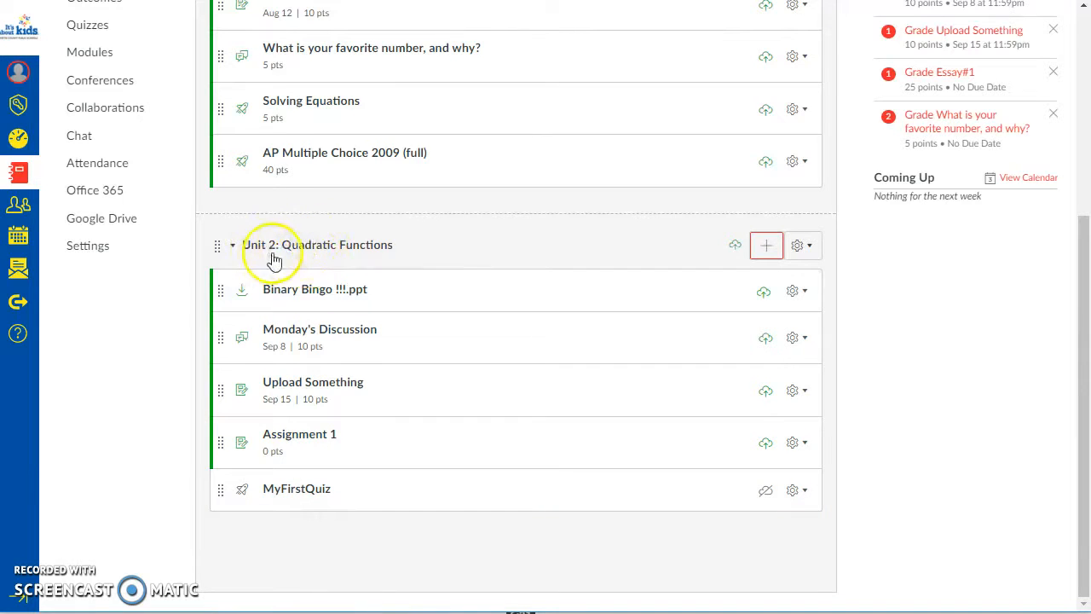
- Open MyFirstQuiz for editing and look over its questions section before returning to its details
left_click(297, 490)
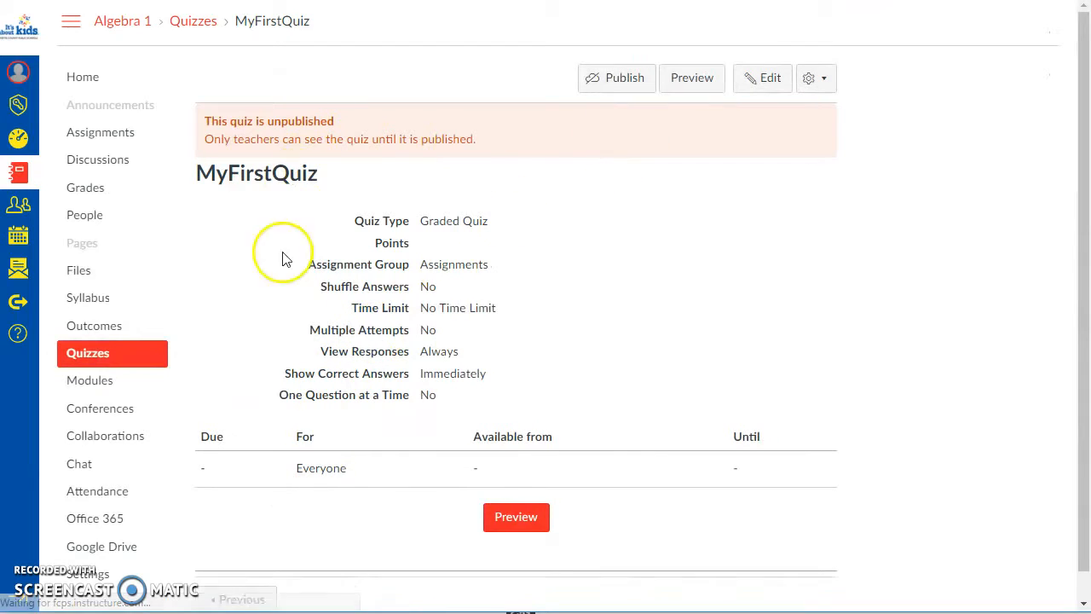
left_click(758, 87)
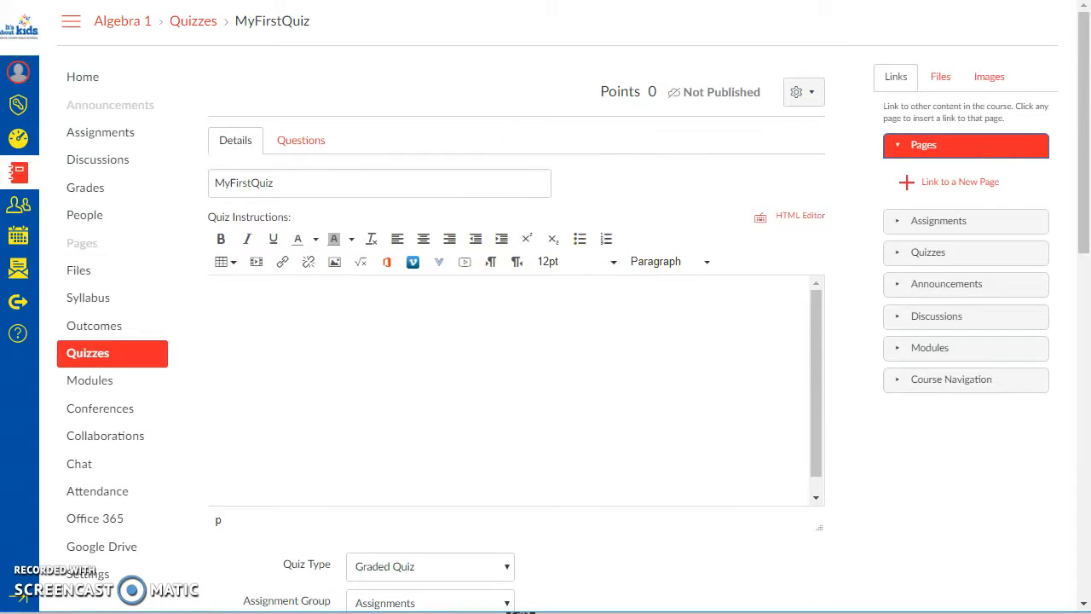
left_click(300, 140)
left_click(236, 140)
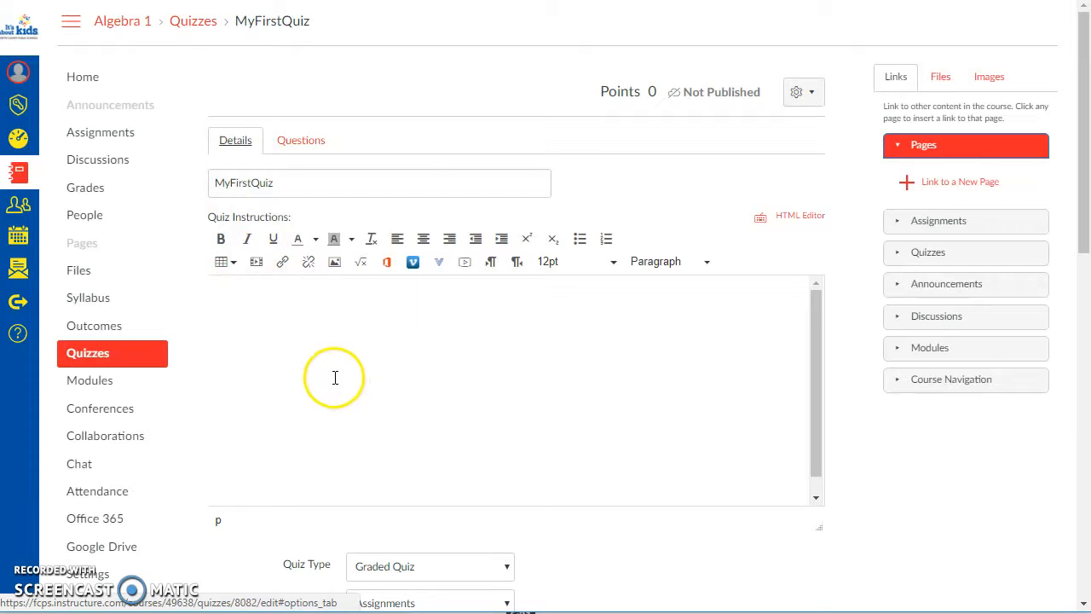
left_click(293, 144)
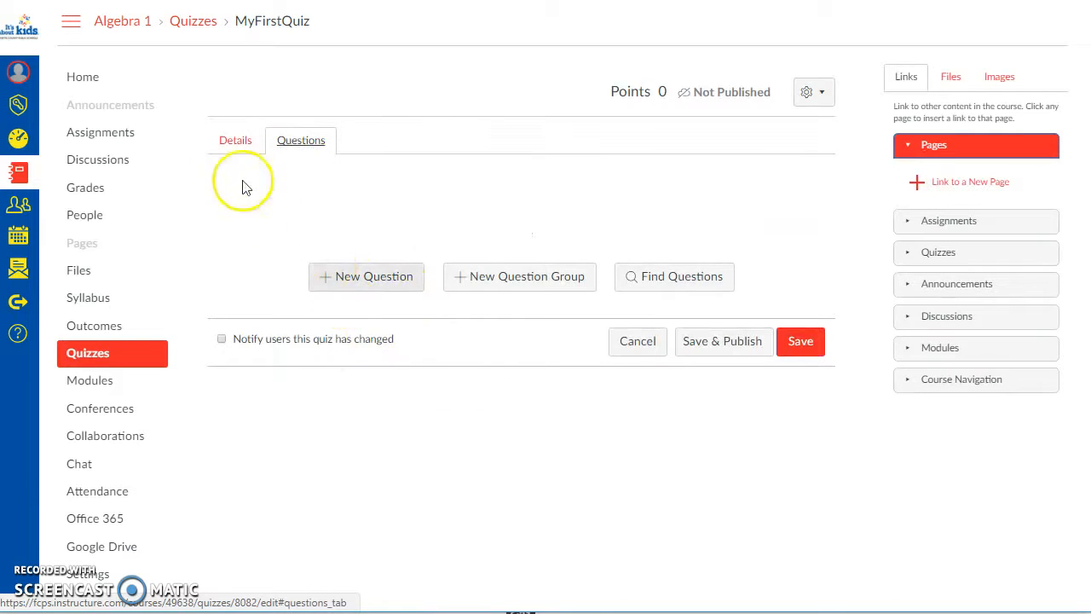
left_click(237, 146)
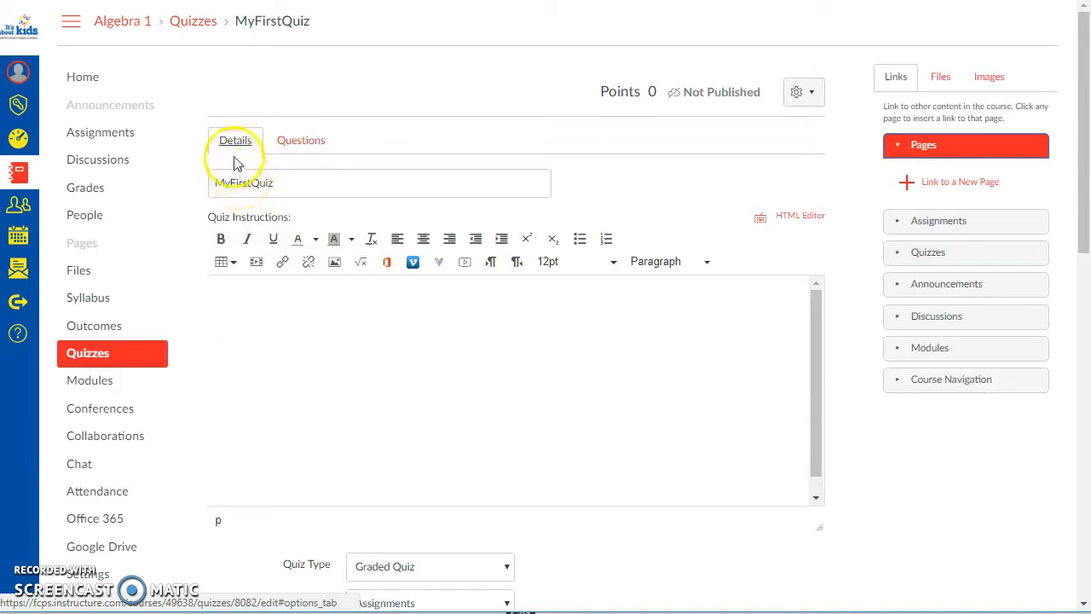
left_click(435, 410)
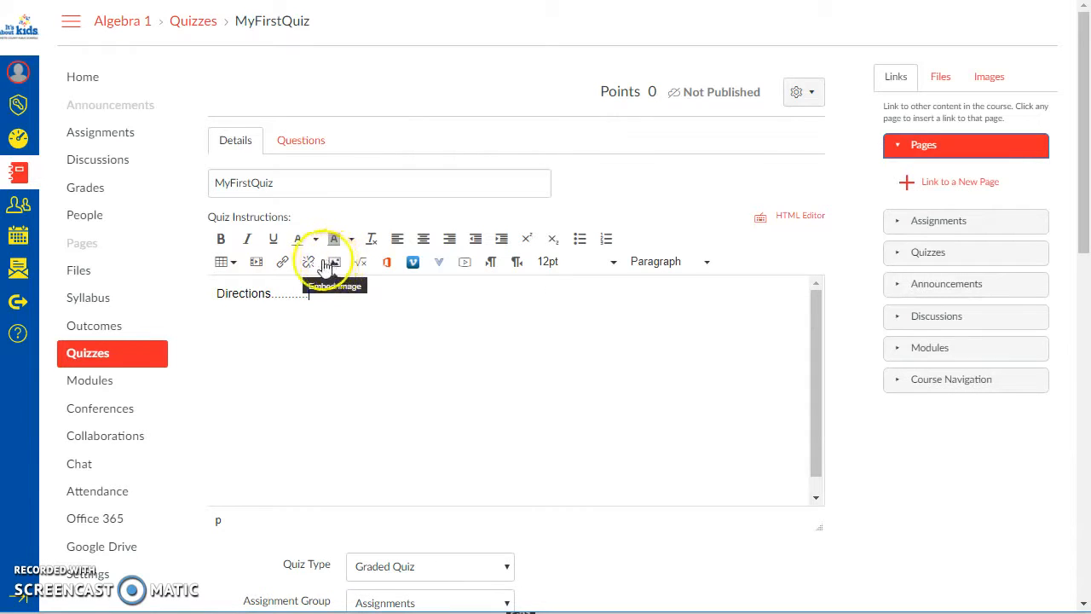
left_click(254, 262)
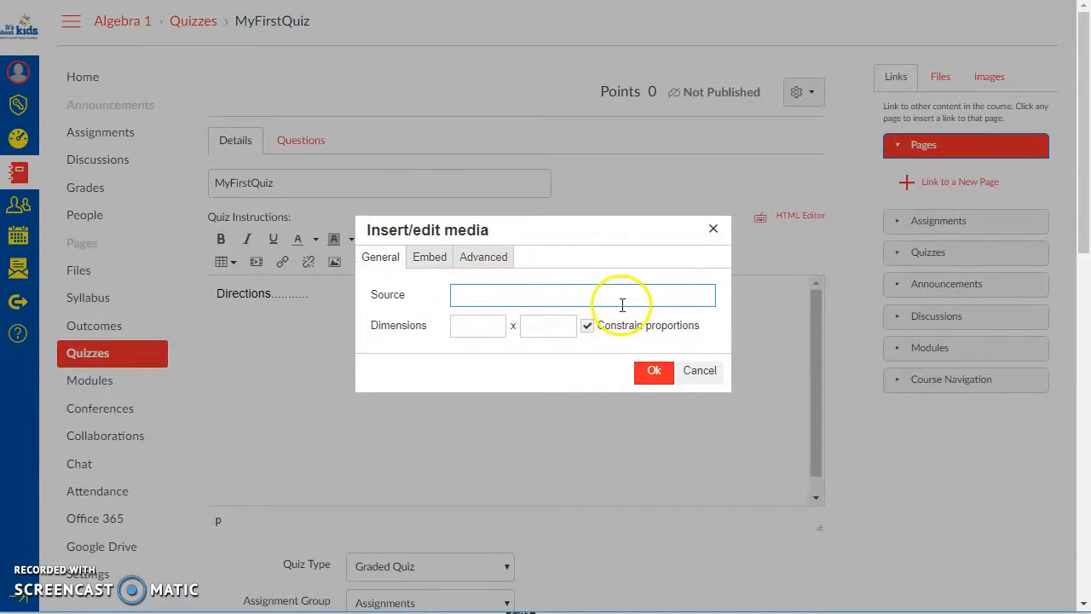
left_click(695, 373)
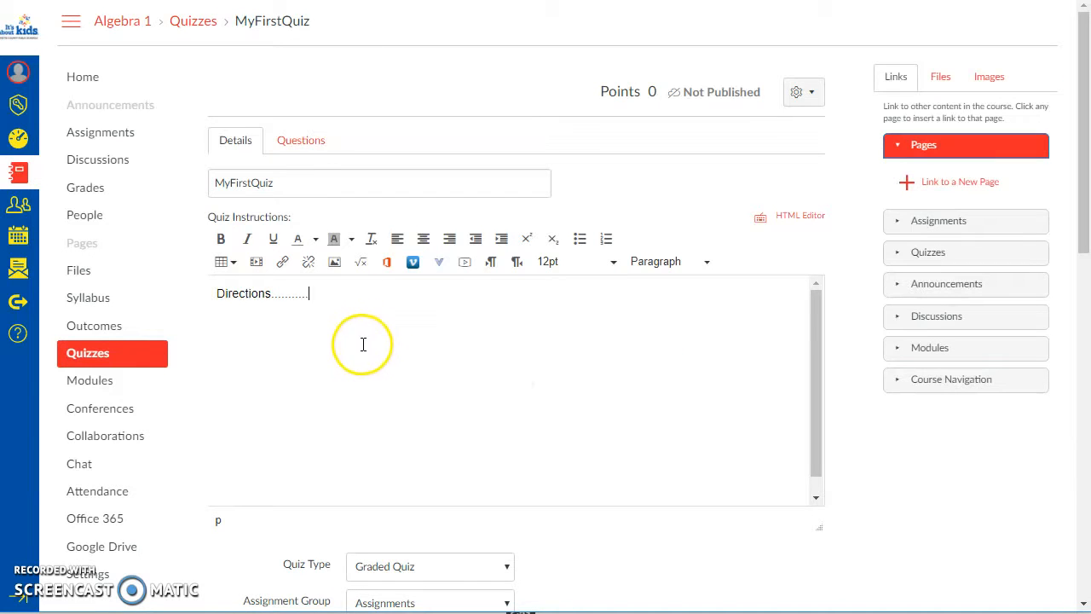
- Replace all of the quiz instructions text with "answer these questions"
key("ctrl+a")
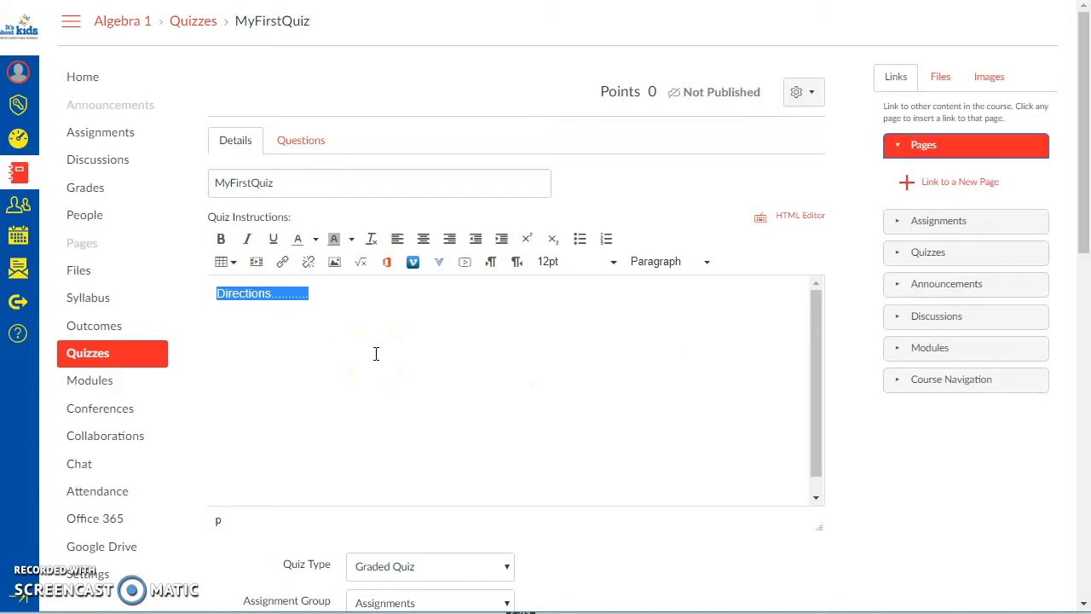
type("answer these questions")
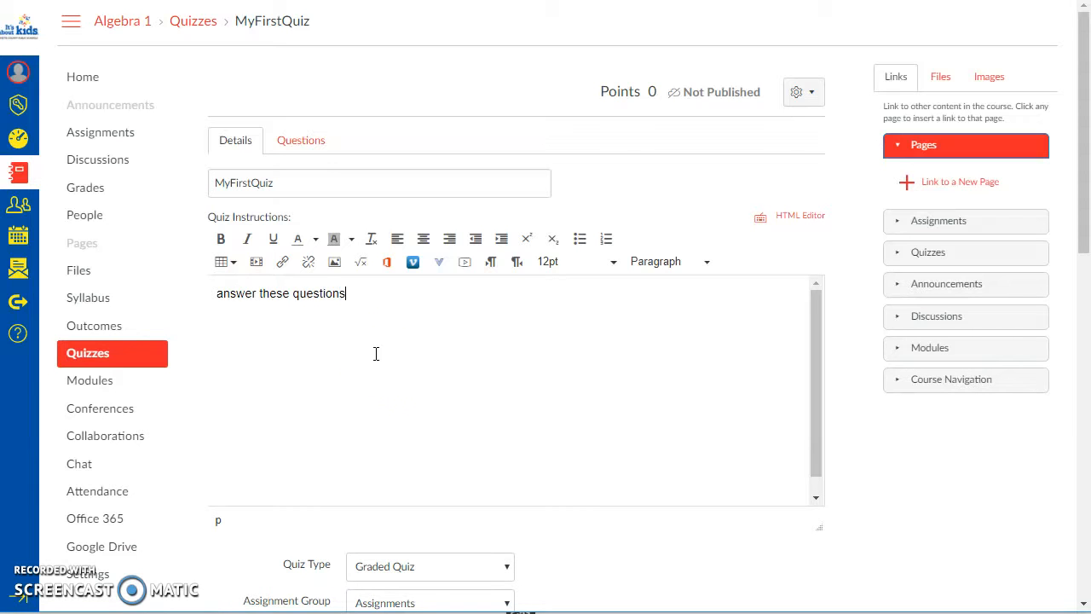
- Turn on answer shuffling and set a time limit of 15 minutes in the quiz options
scroll(499, 470, "down", 5)
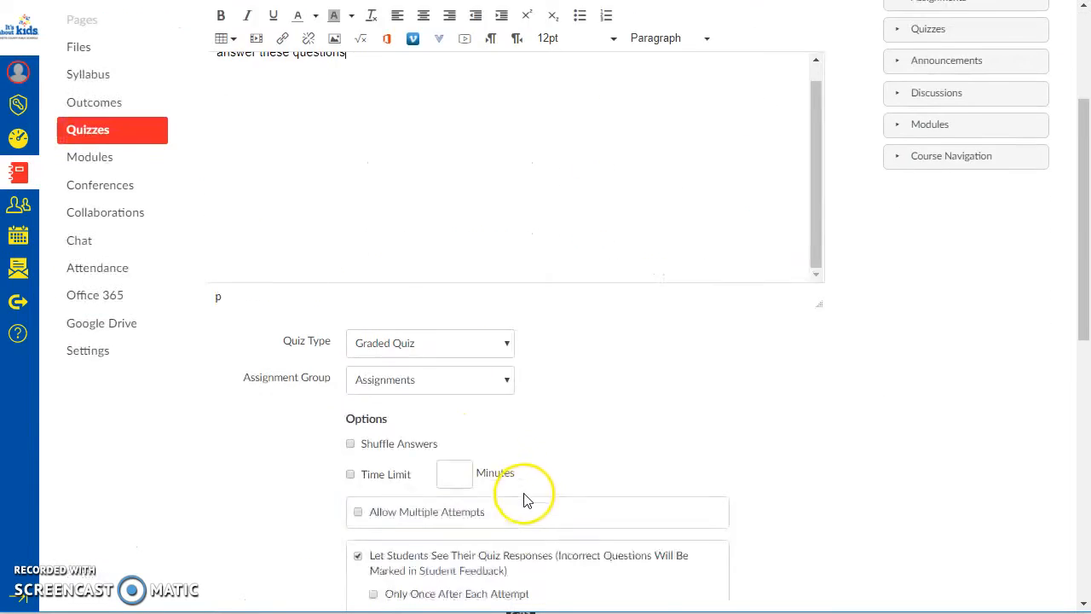
left_click(479, 316)
left_click(478, 316)
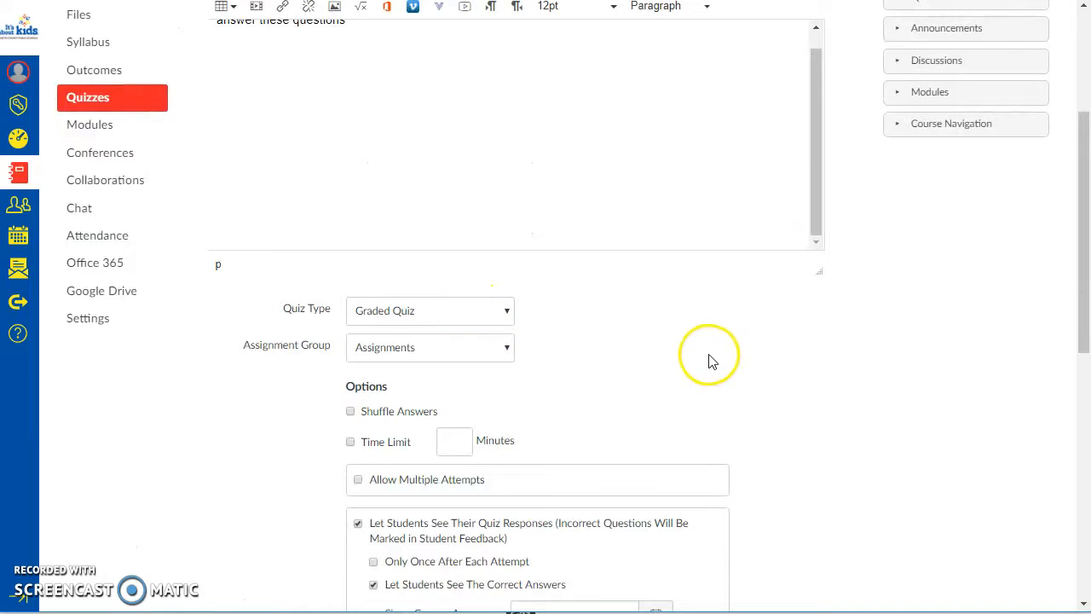
scroll(747, 418, "down", 1)
scroll(751, 422, "down", 2)
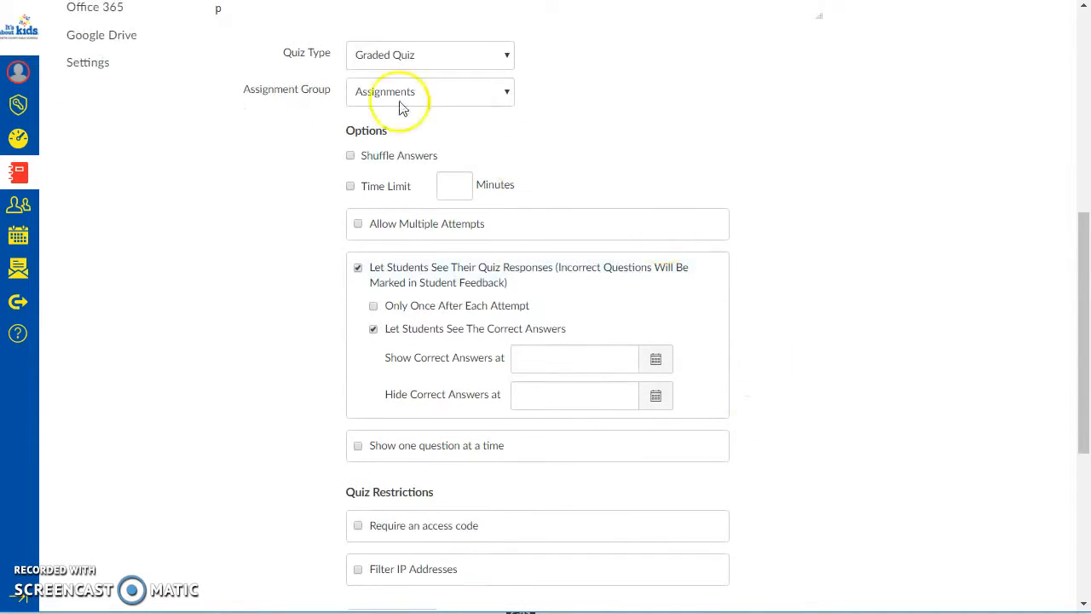
scroll(792, 288, "down", 1)
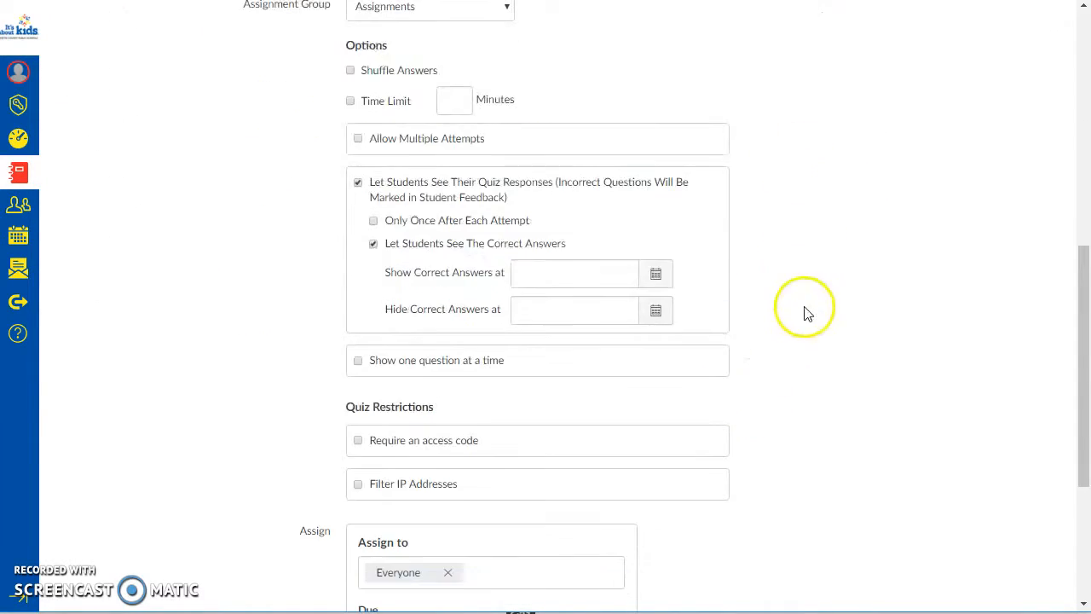
left_click(351, 103)
left_click_drag(459, 100, 418, 100)
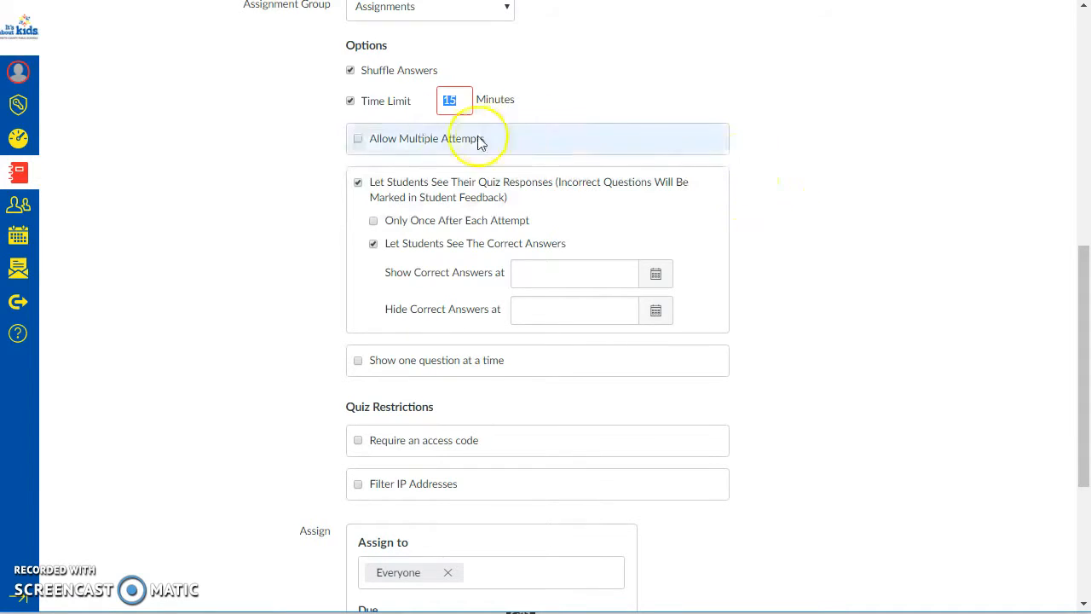
left_click_drag(539, 115, 494, 100)
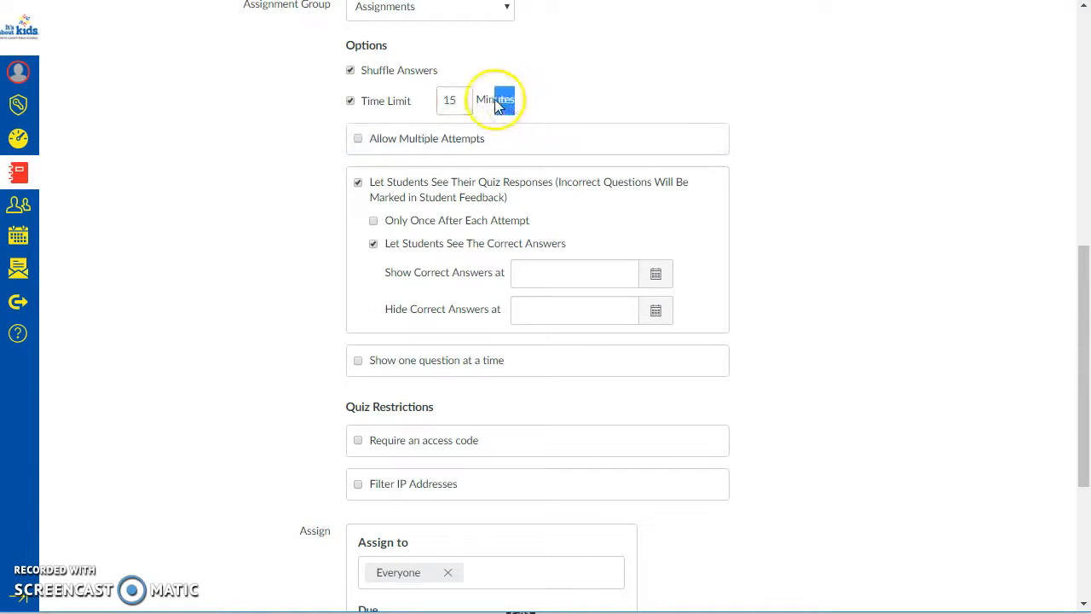
left_click(759, 152)
- Allow multiple attempts on the quiz, with Highest as the quiz score to keep
scroll(818, 211, "down", 2)
scroll(734, 255, "up", 2)
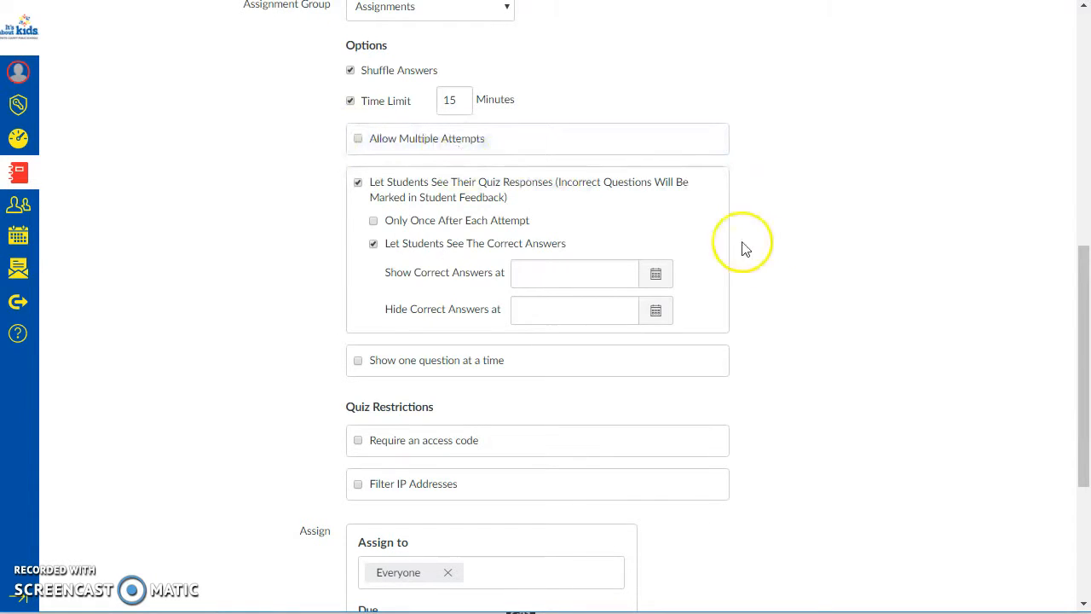
left_click(359, 141)
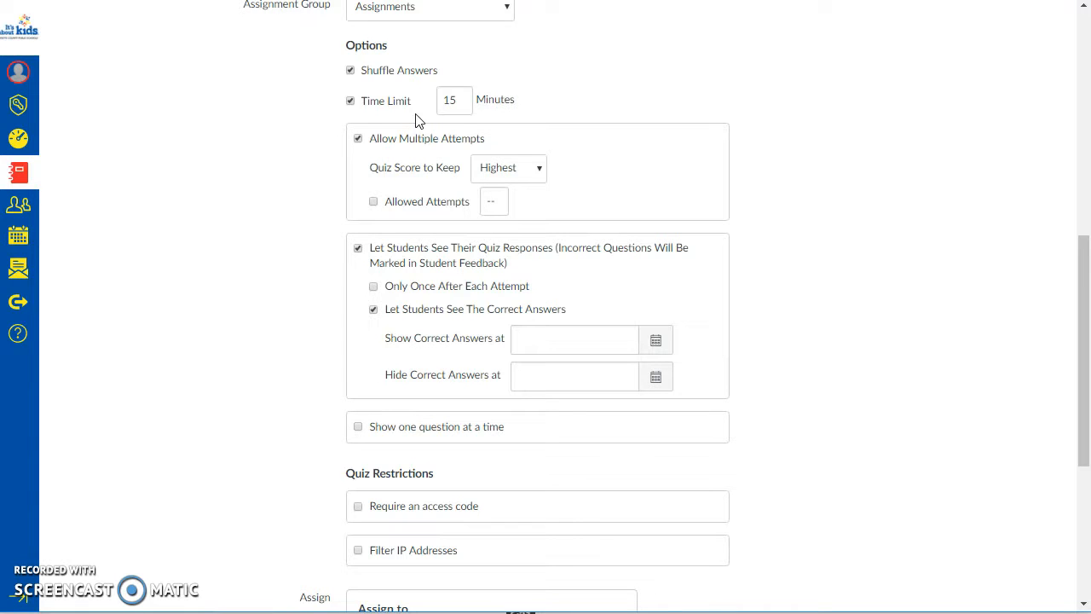
left_click(529, 174)
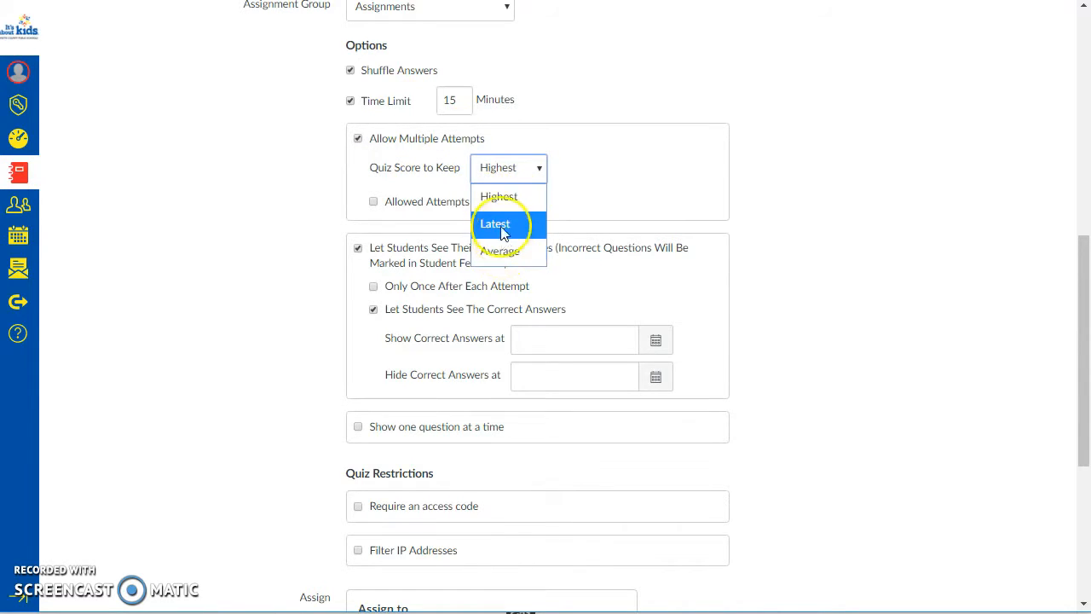
left_click(666, 178)
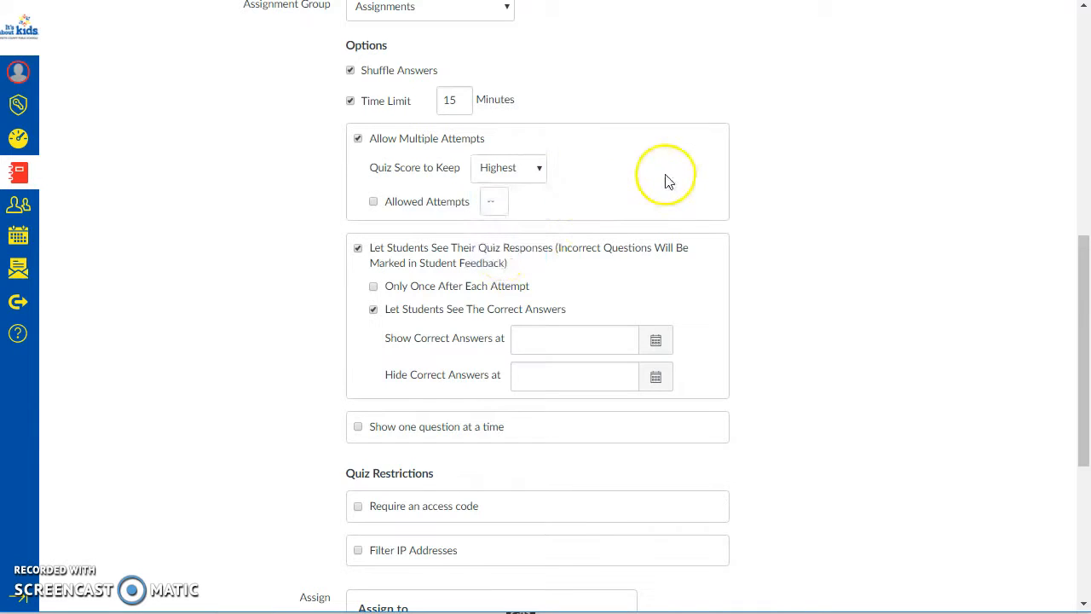
left_click(373, 202)
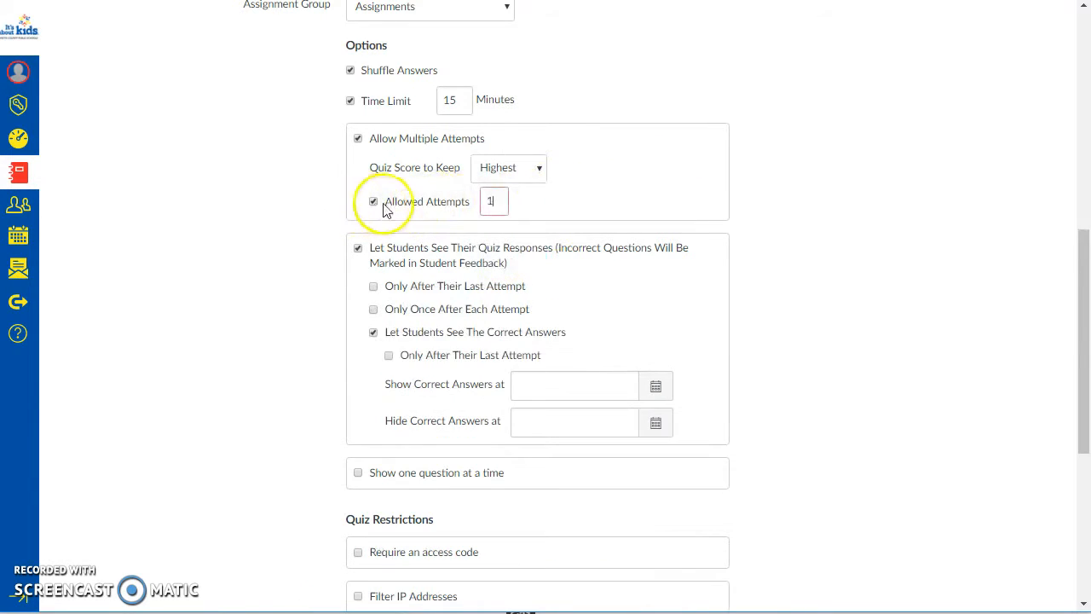
double_click(491, 201)
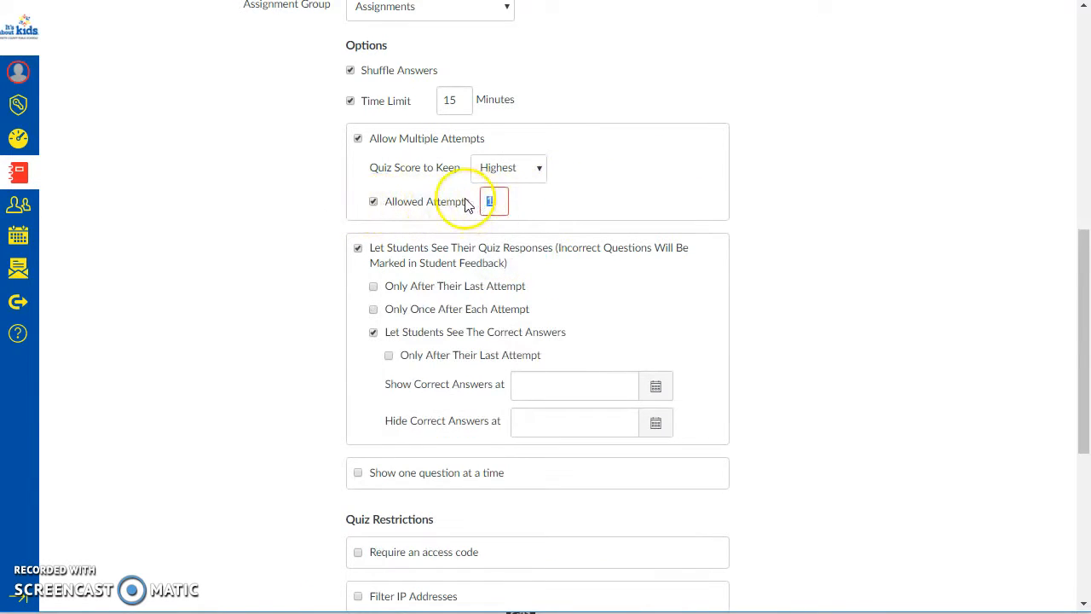
left_click(373, 202)
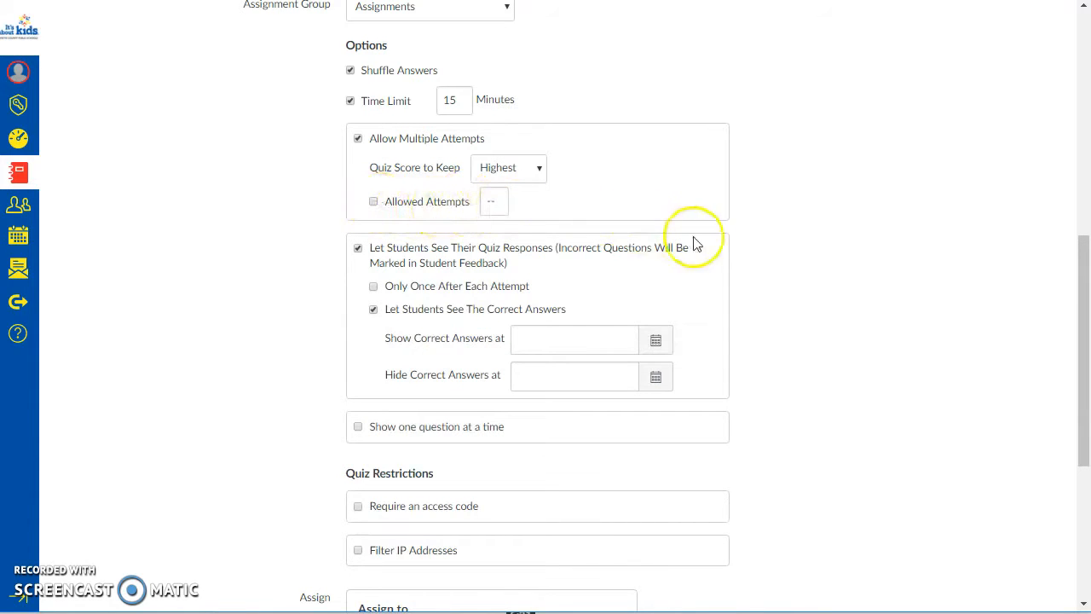
- Let students see their quiz responses, but turn off letting them see the correct answers
scroll(656, 247, "down", 1)
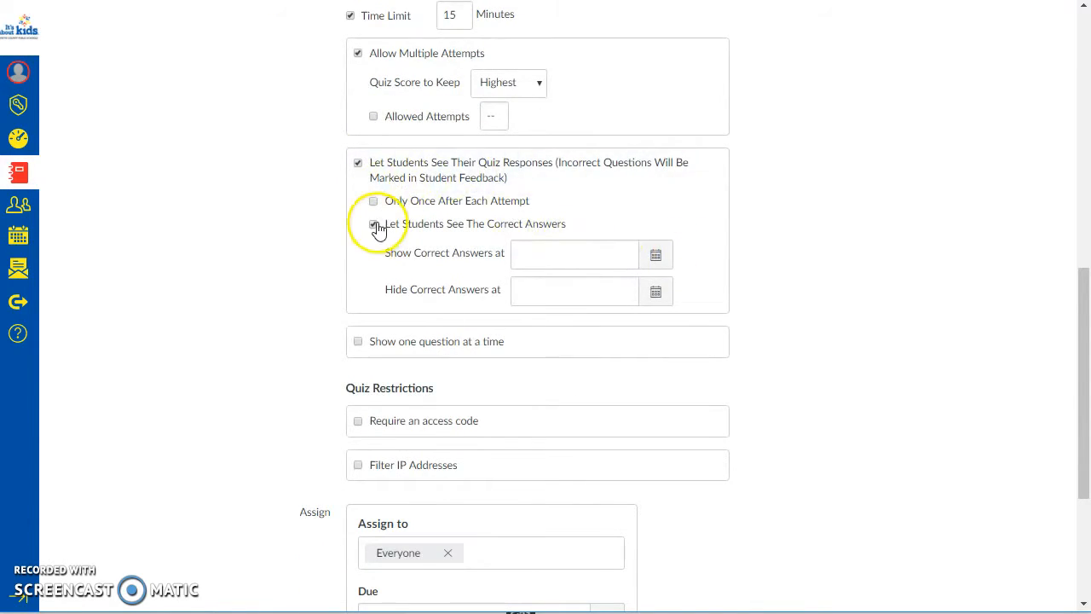
scroll(367, 230, "down", 1)
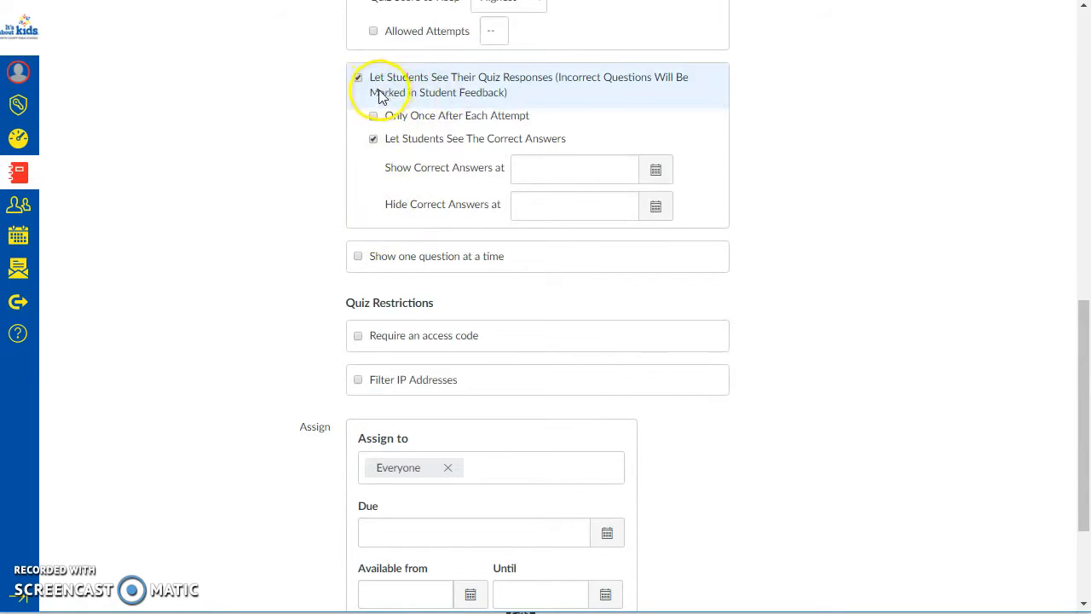
left_click(358, 78)
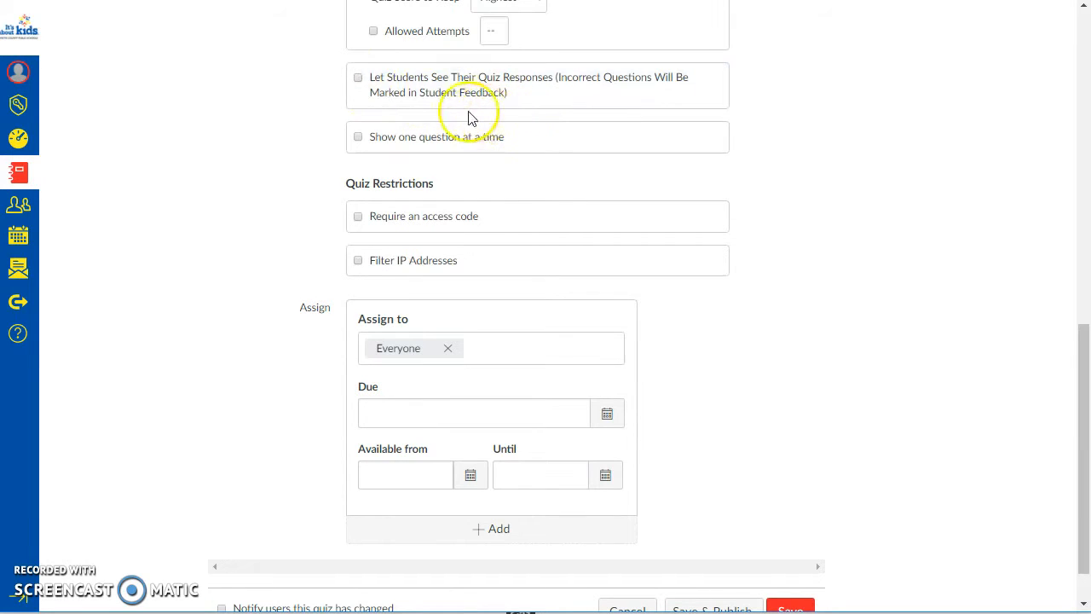
left_click(358, 78)
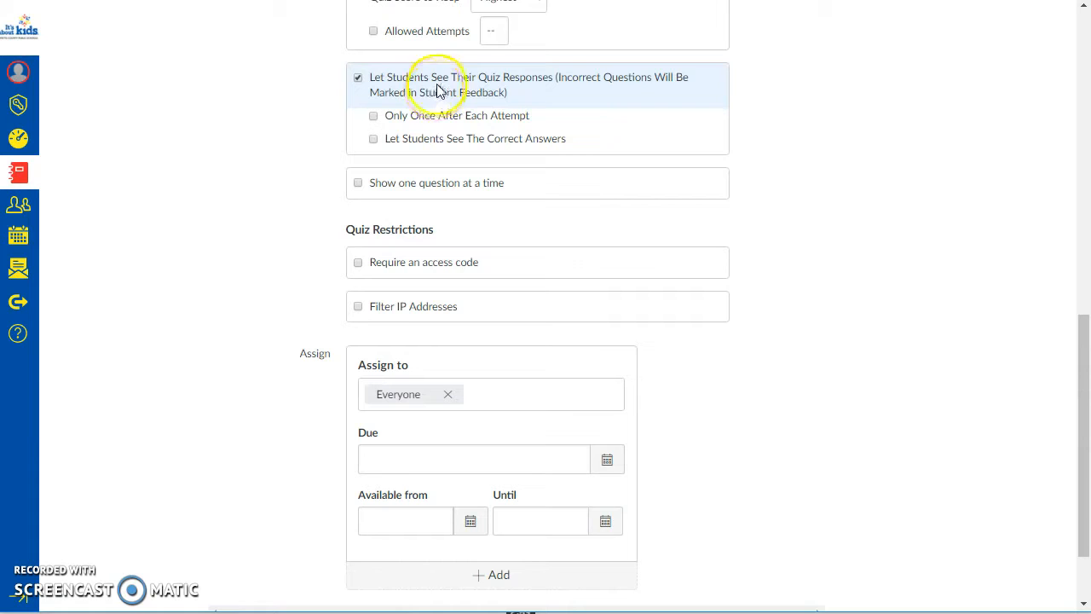
left_click(374, 139)
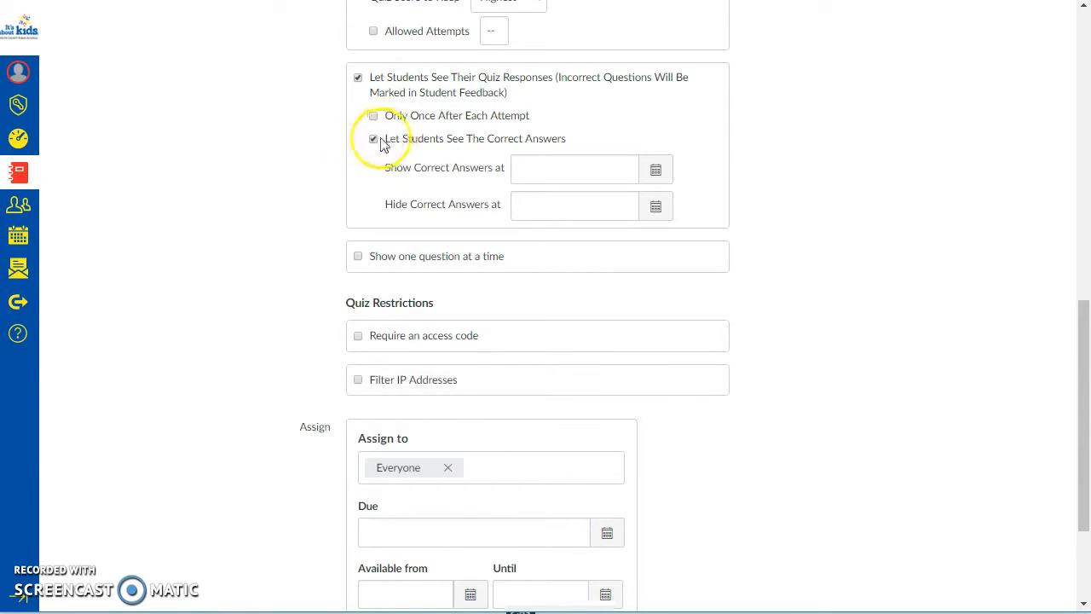
left_click(374, 139)
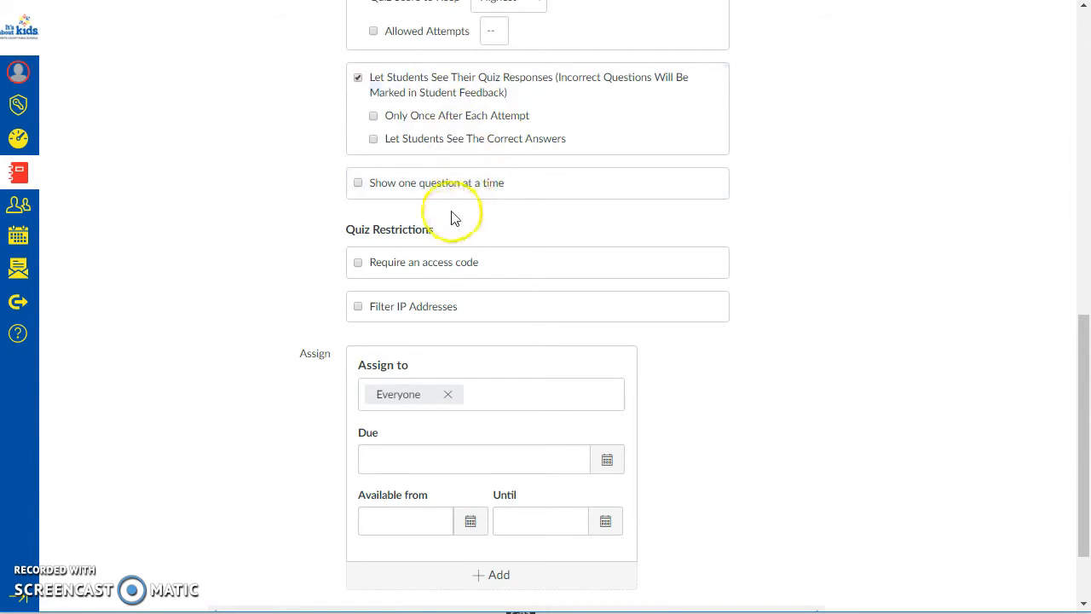
- Show one question at a time and lock questions after answering
left_click(358, 184)
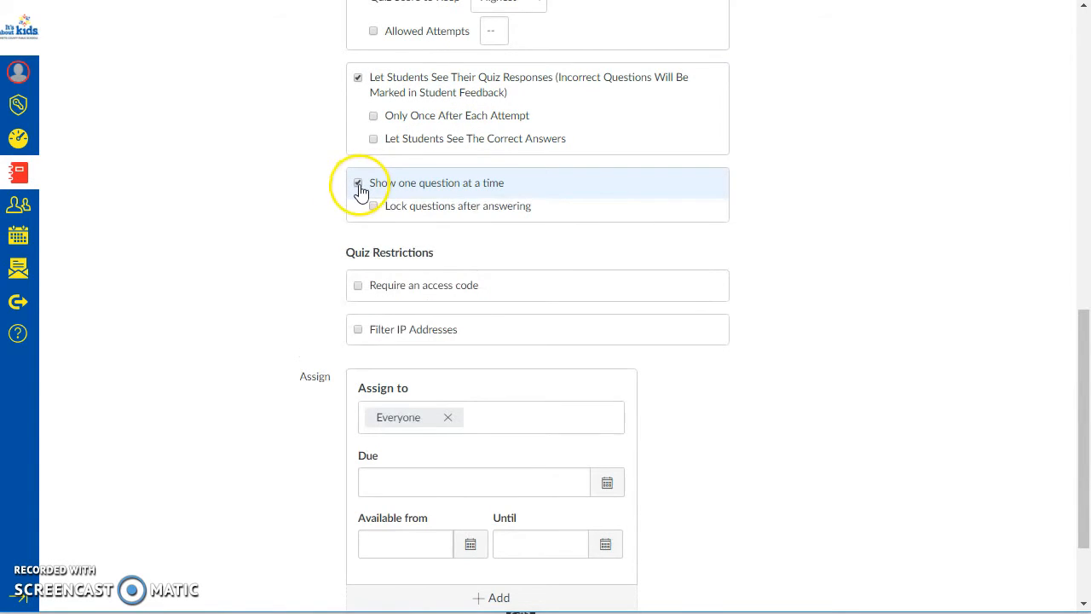
left_click(358, 184)
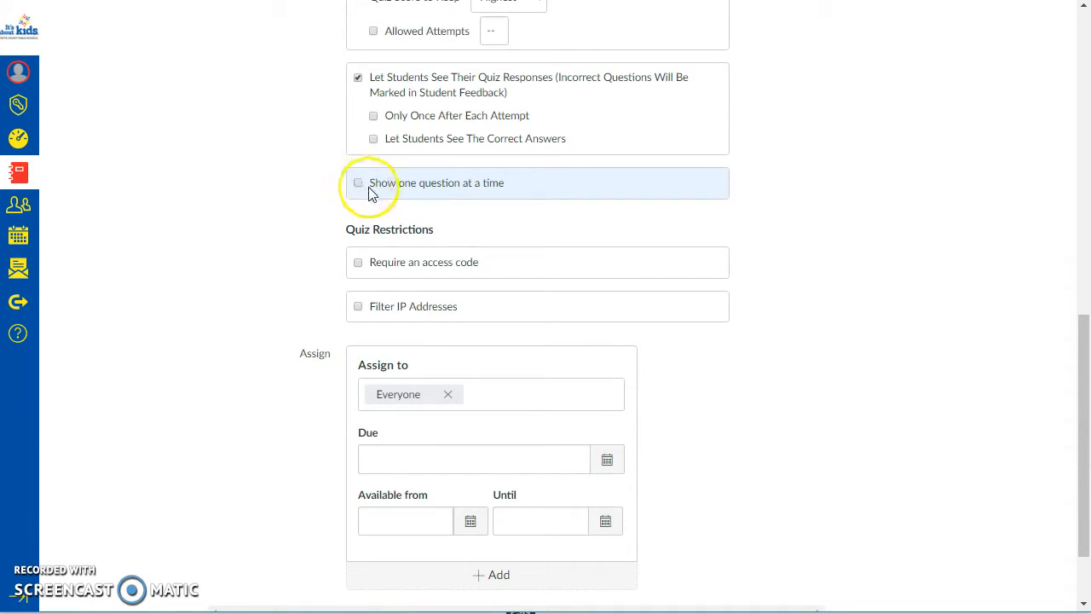
left_click(358, 184)
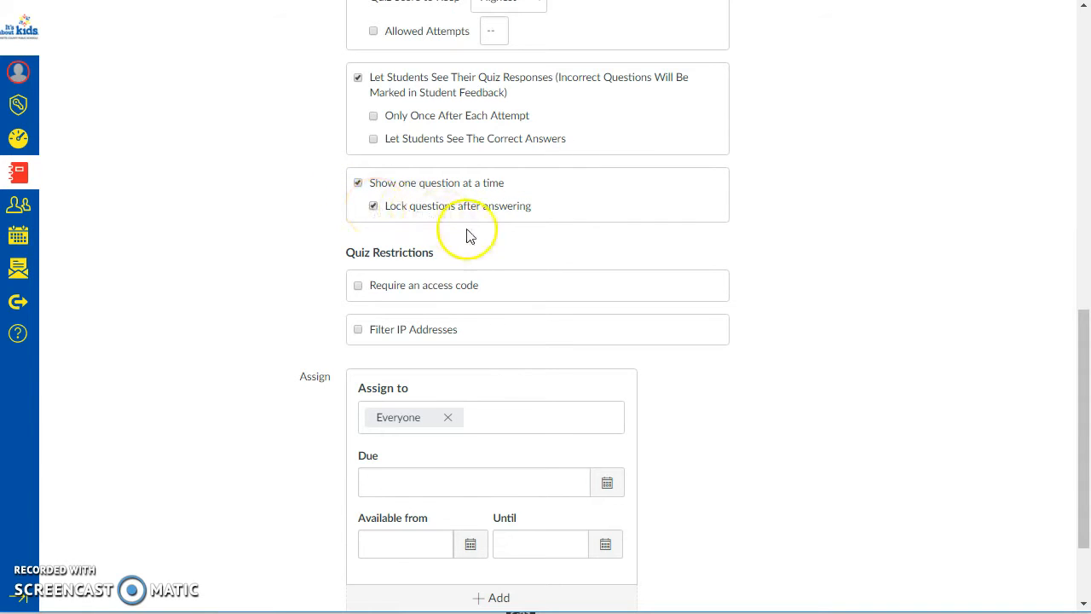
left_click(374, 207)
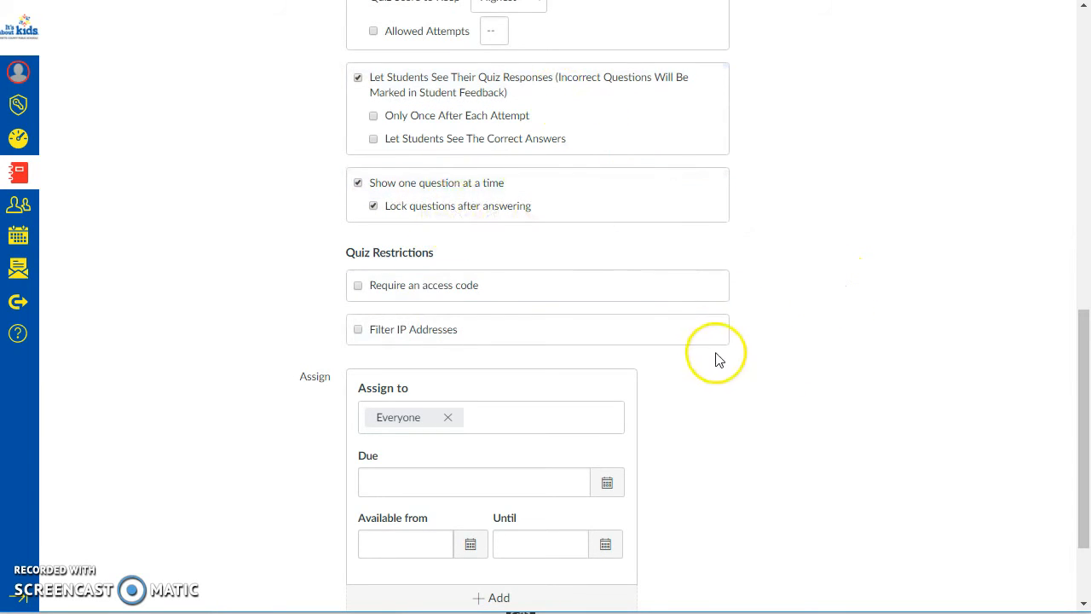
- Look over the quiz restrictions and the Due and Until date fields, including the Until calendar, without setting a date
scroll(716, 360, "down", 1)
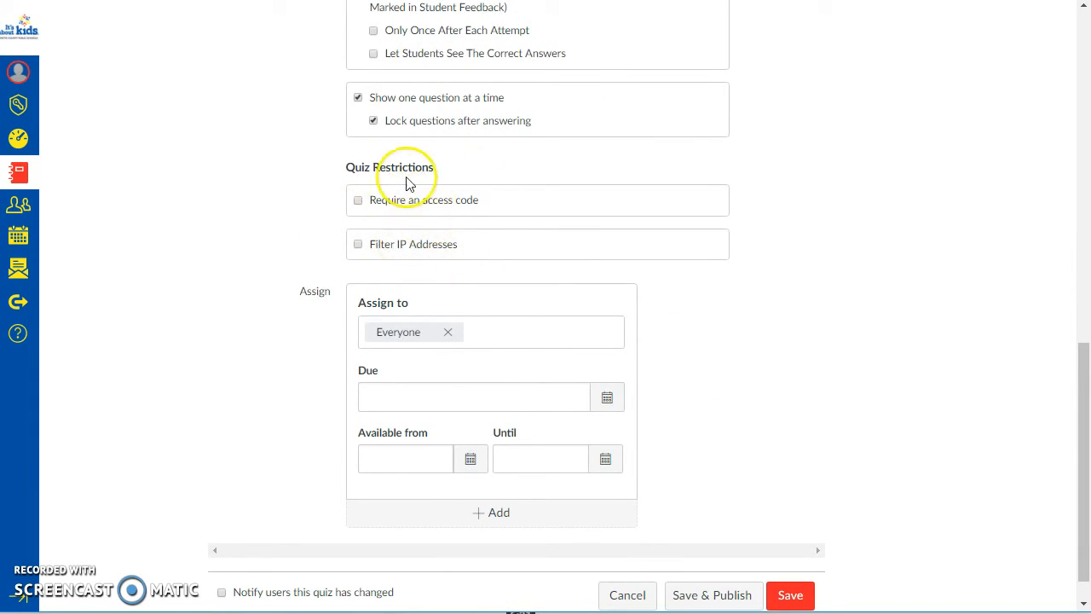
scroll(731, 395, "down", 1)
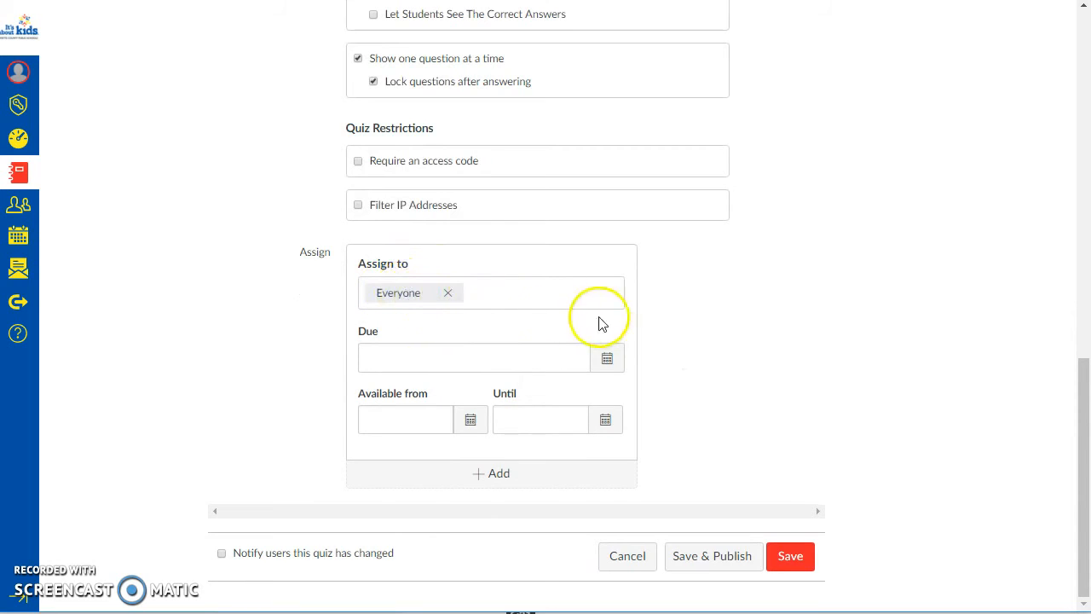
left_click(406, 364)
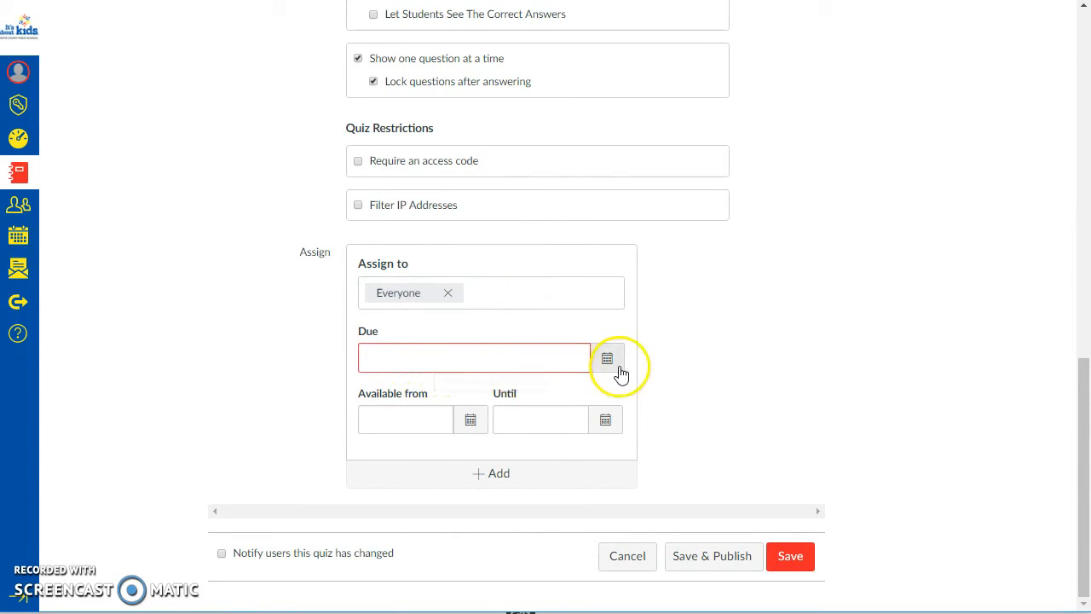
left_click(533, 418)
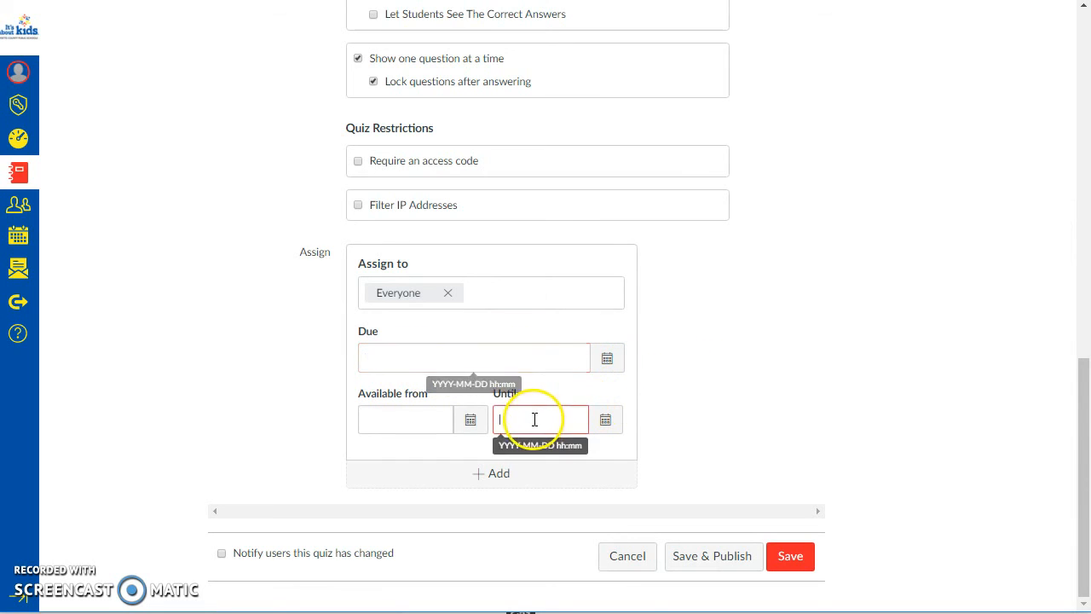
left_click(605, 421)
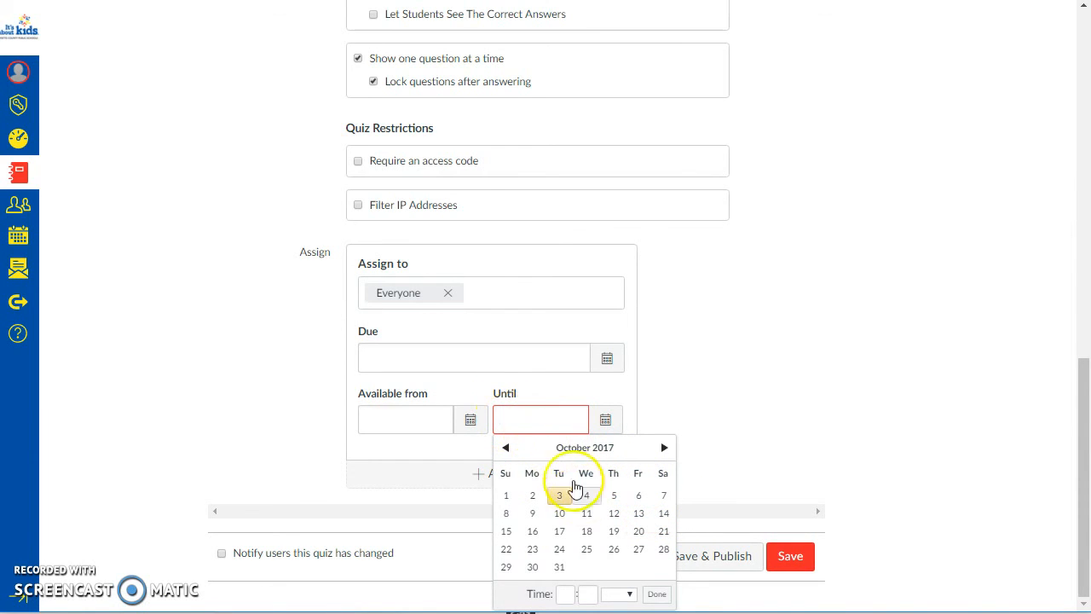
left_click(724, 415)
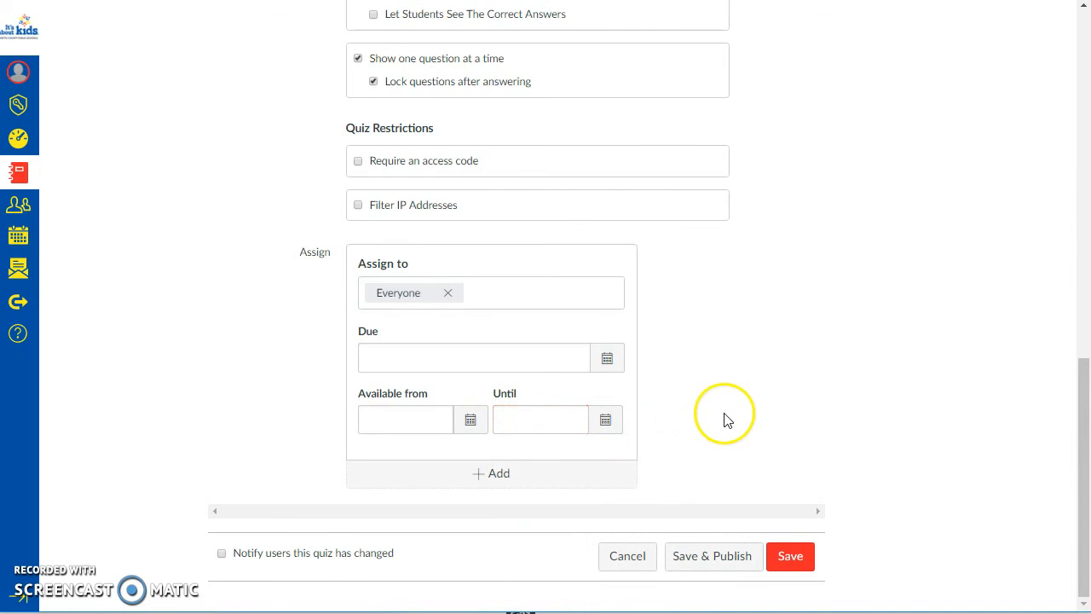